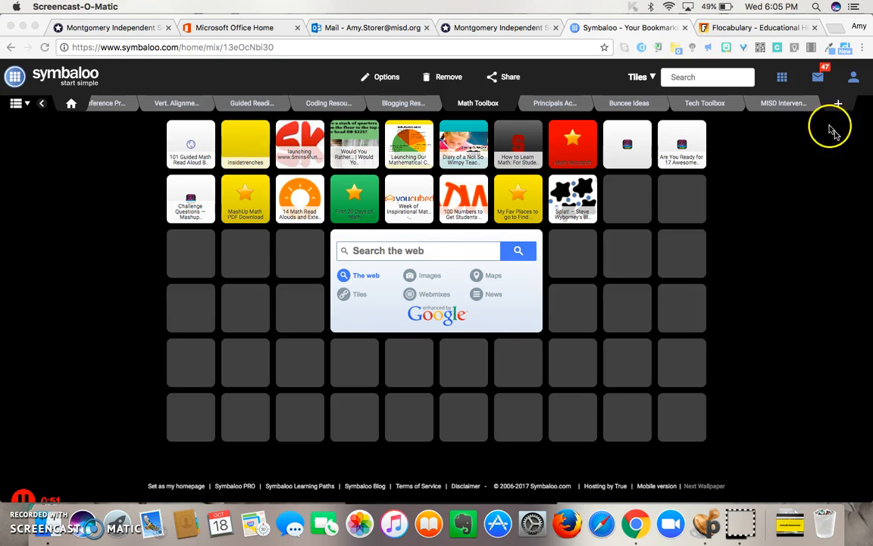
click(766, 142)
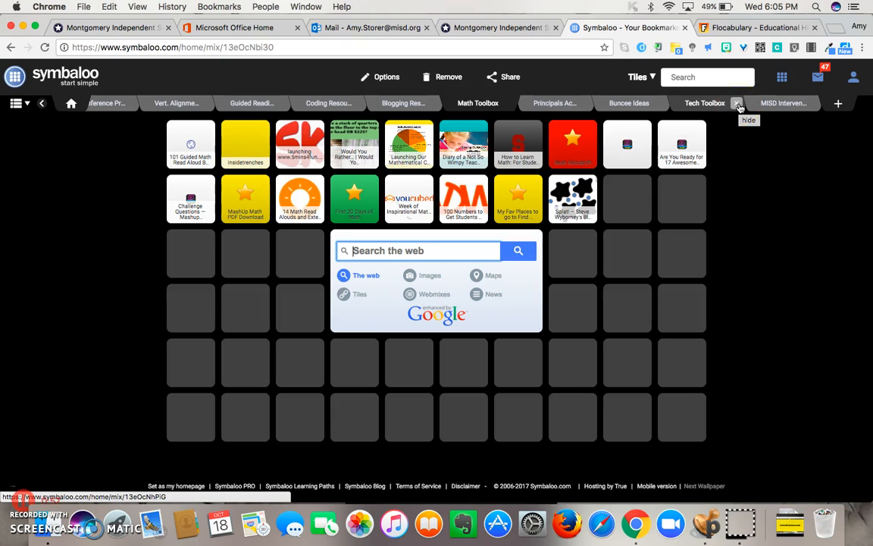
click(840, 104)
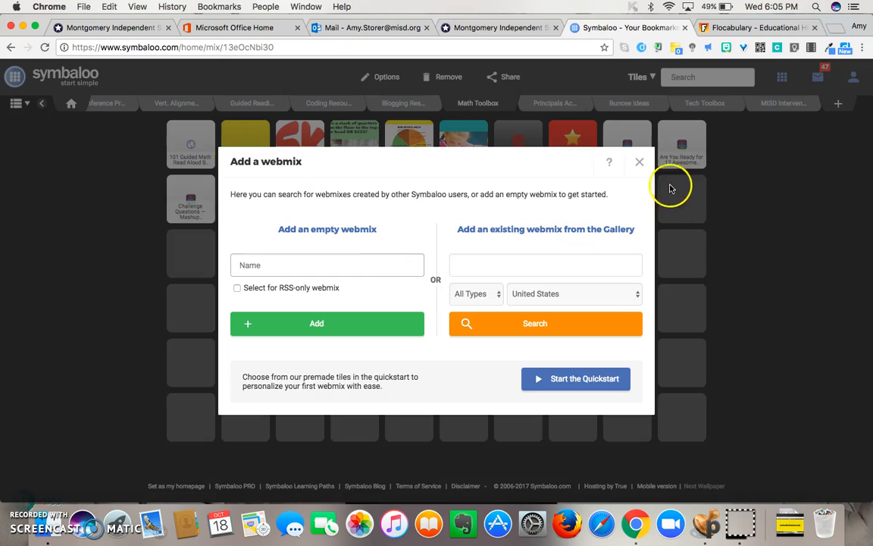
click(641, 165)
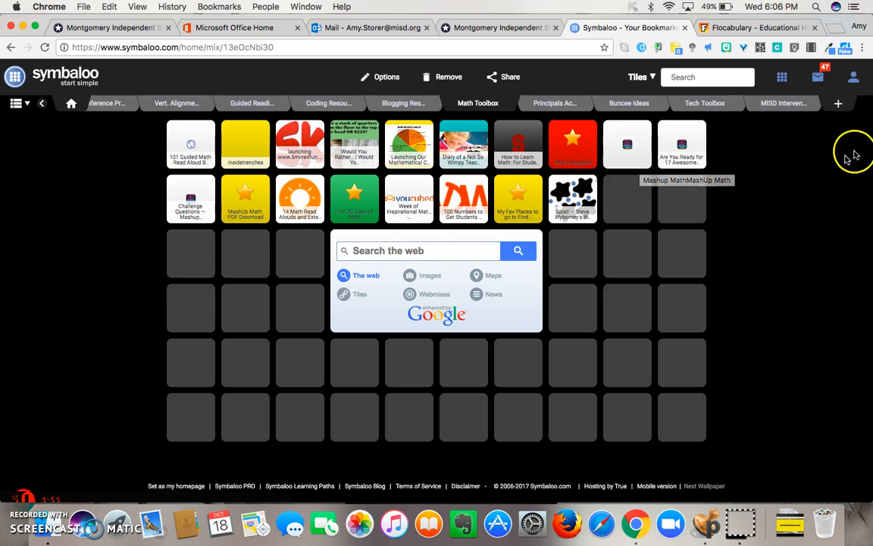
Add an empty webmix named "Demo Mix".
click(841, 106)
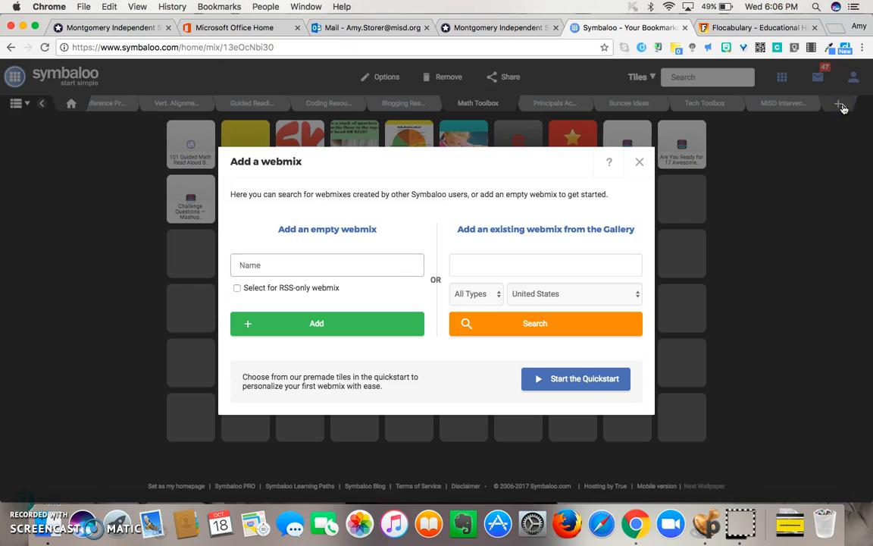
click(358, 260)
text(Demo)
click(339, 285)
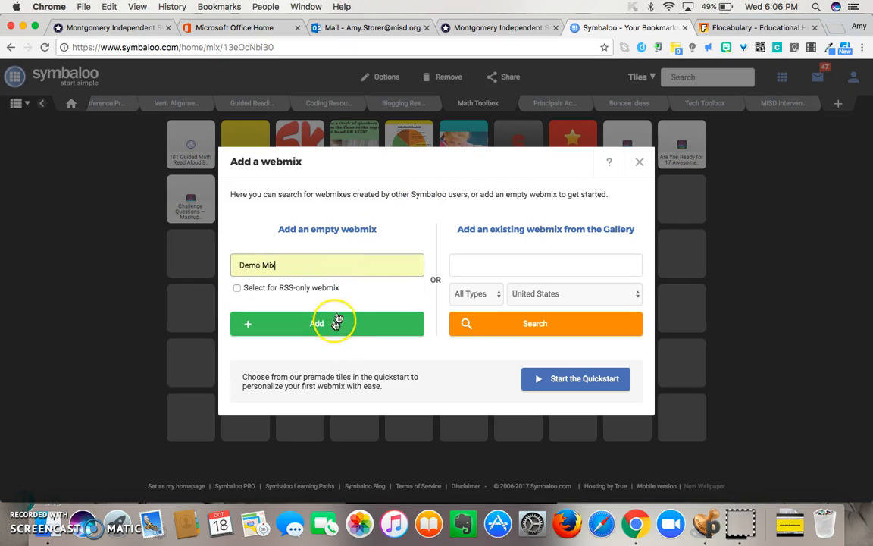
click(336, 321)
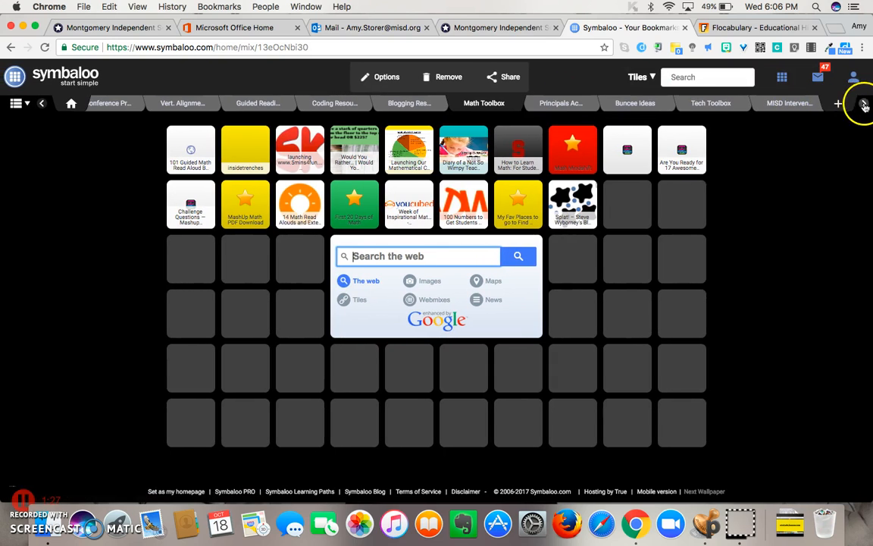
Add another empty webmix named "Demo Mix" and hide the duplicate "Demo Mix" created before it.
click(838, 103)
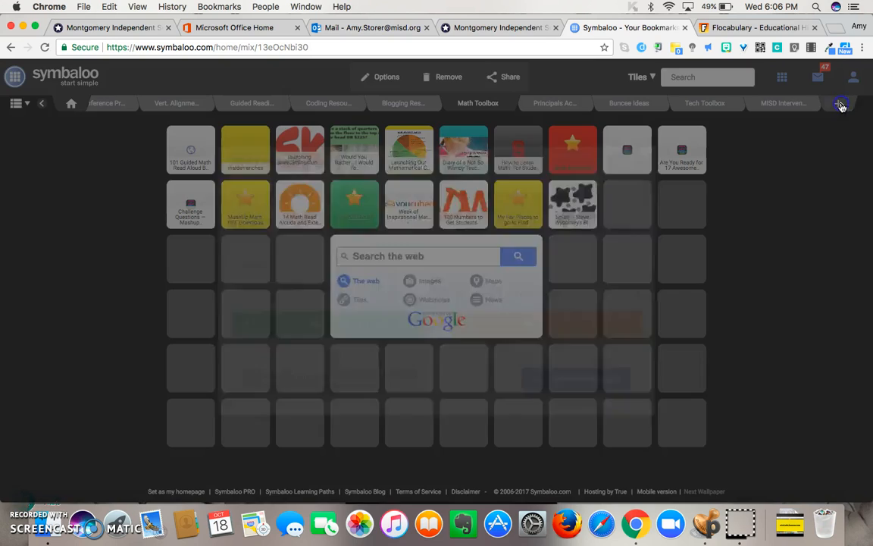
click(404, 261)
text(Demo )
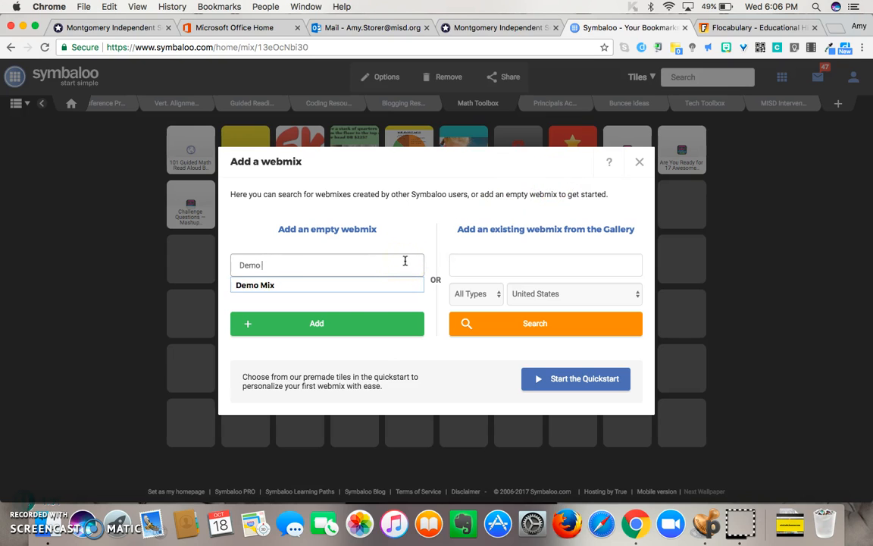
text(Mix)
click(310, 328)
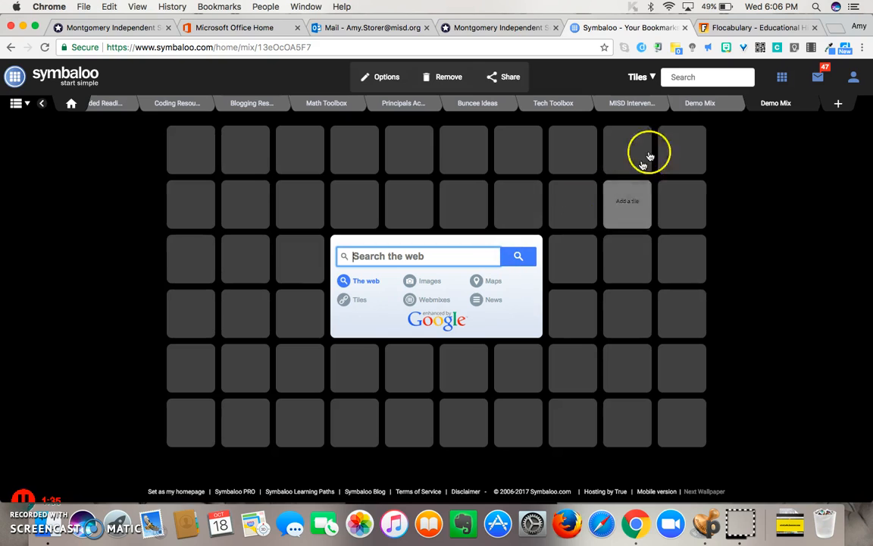
click(736, 104)
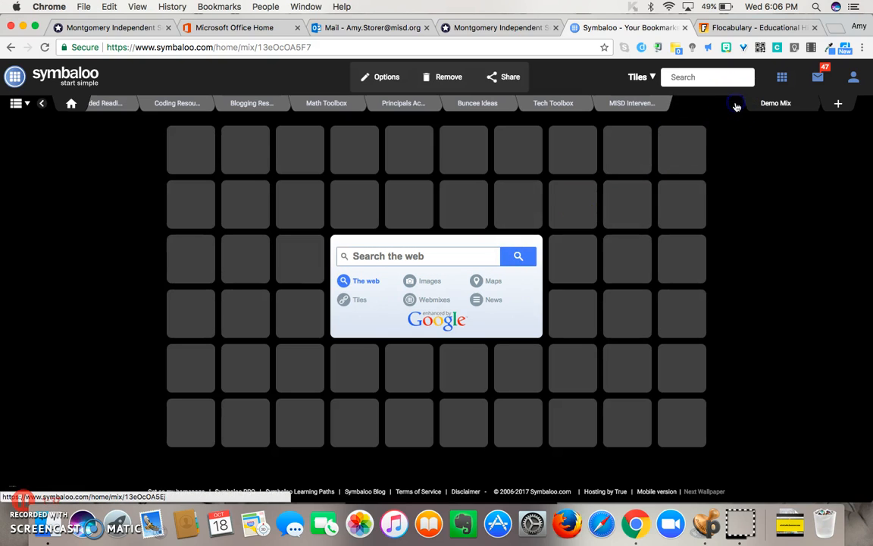
click(701, 102)
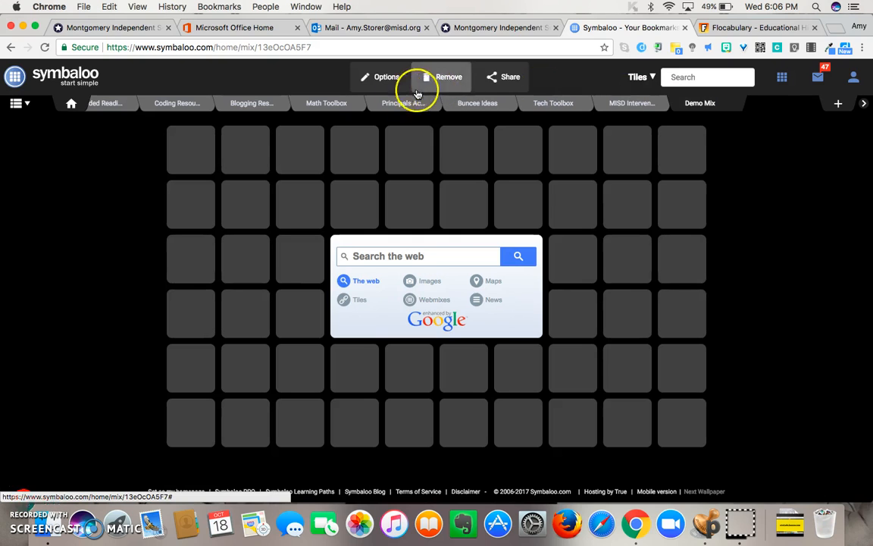
Change the wallpaper of the Demo Mix webmix to the sandy beach and sea image.
click(377, 82)
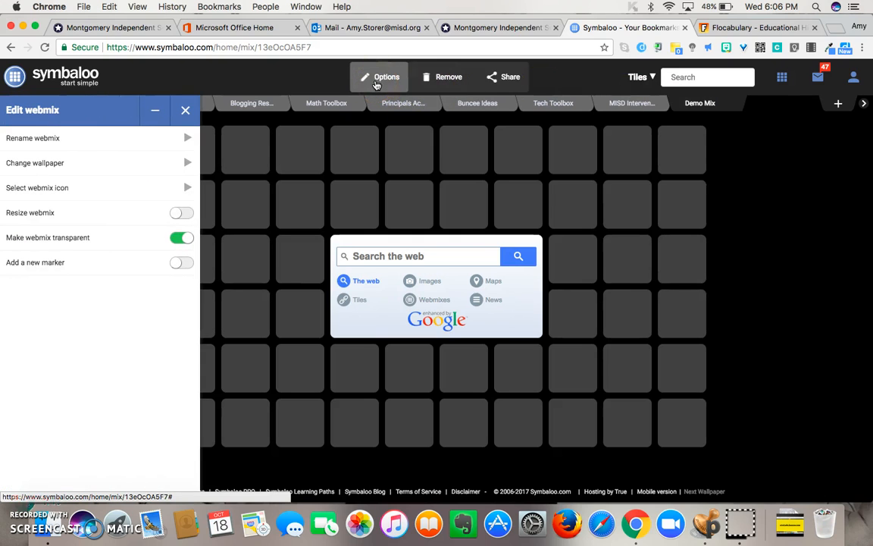
click(128, 169)
click(113, 213)
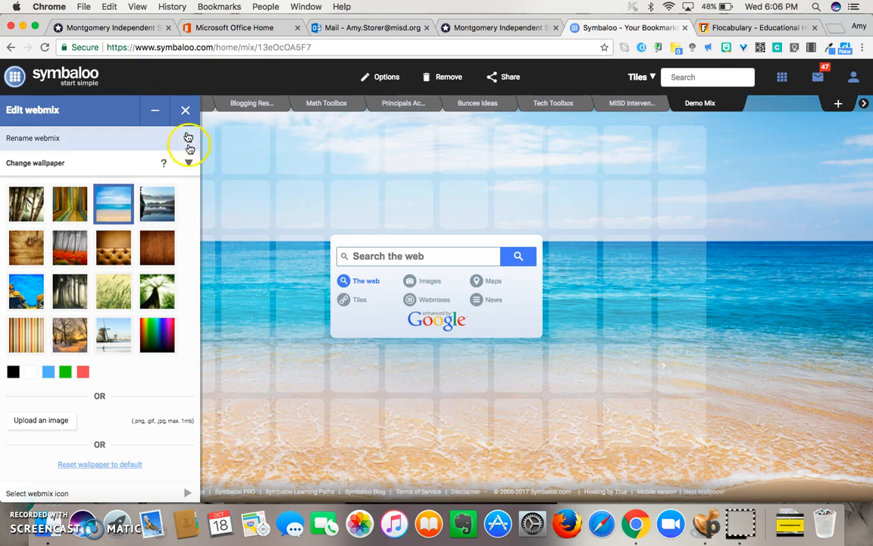
click(187, 163)
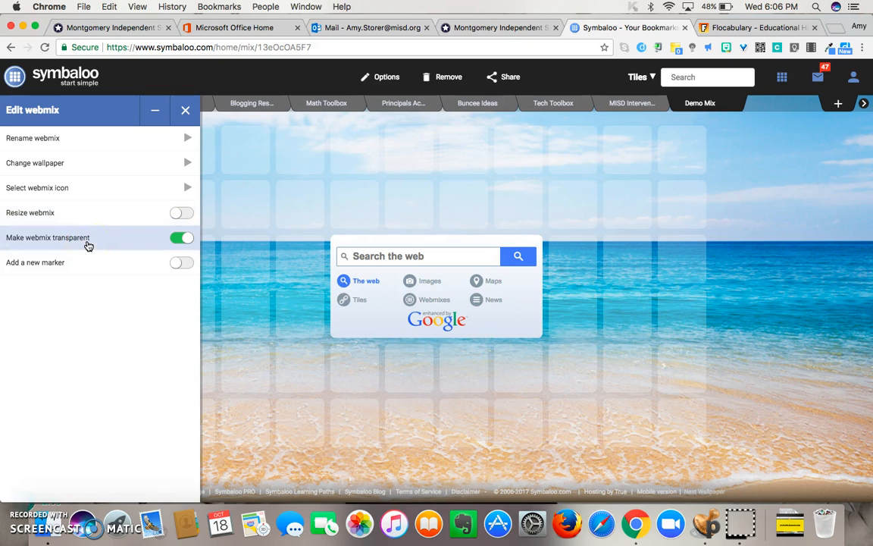
Switch the Demo Mix transparency off and back on, and leave the webmix editor.
click(182, 239)
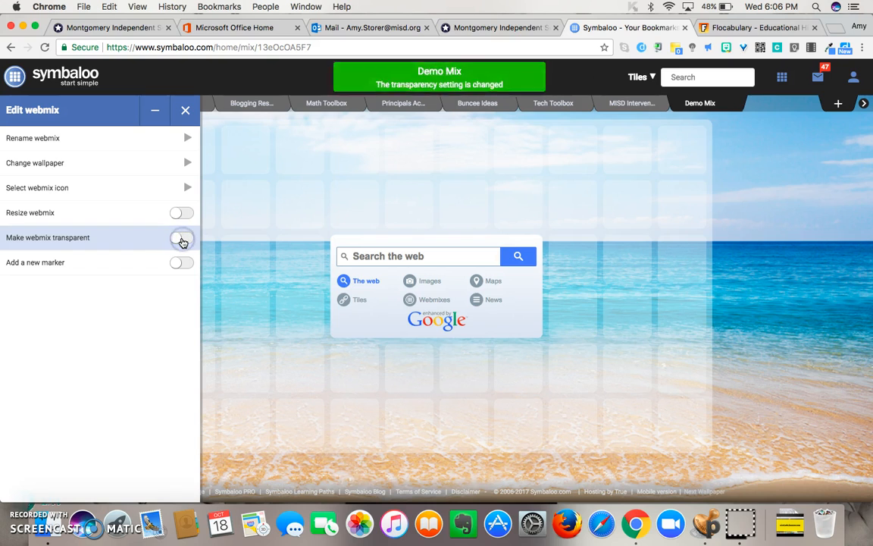
click(180, 238)
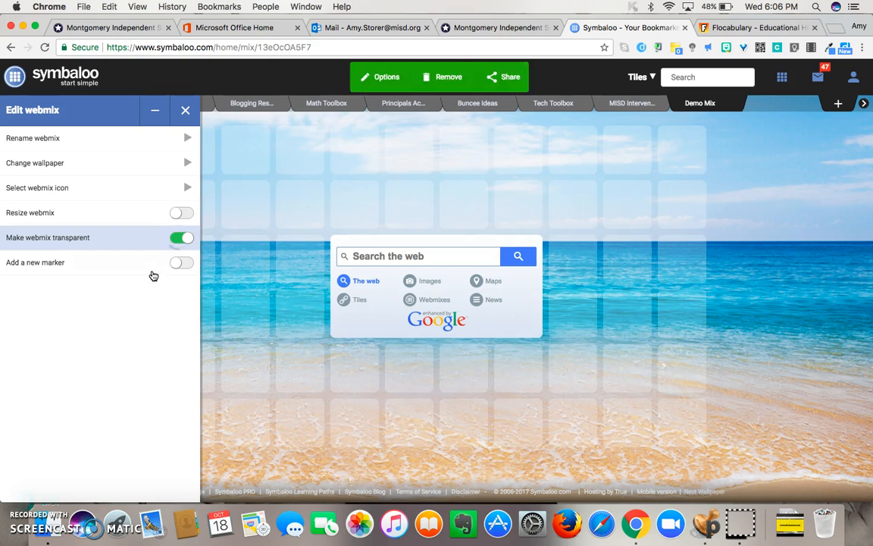
click(191, 117)
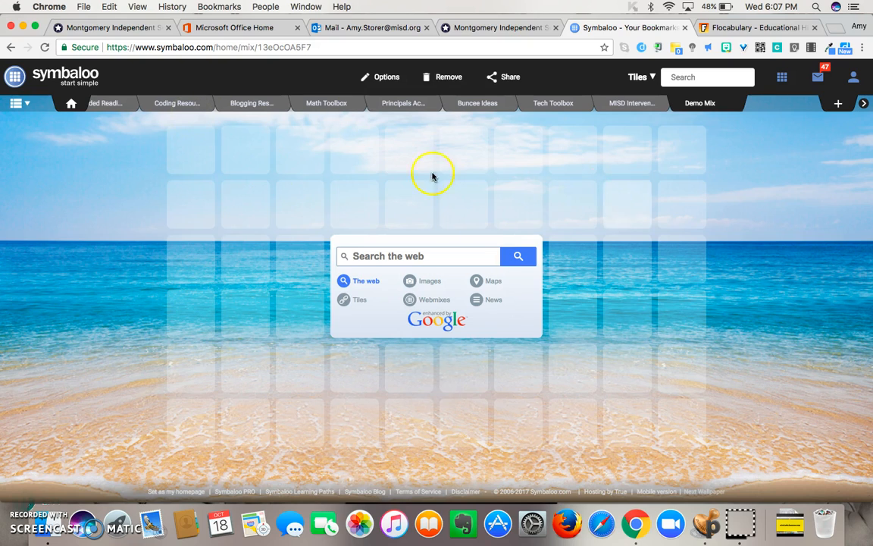
Search the existing tiles for "seesaw" and add the Seesaw tile to the first slot of the top row.
click(199, 154)
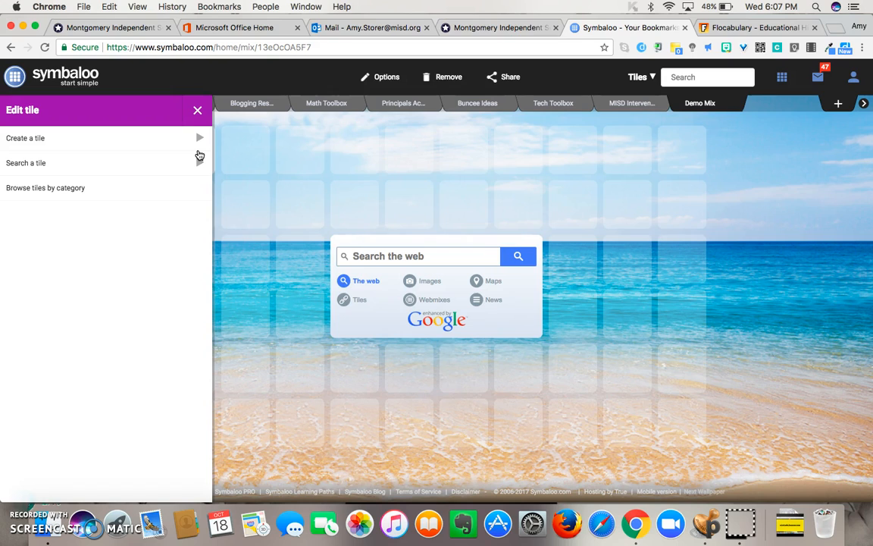
click(185, 156)
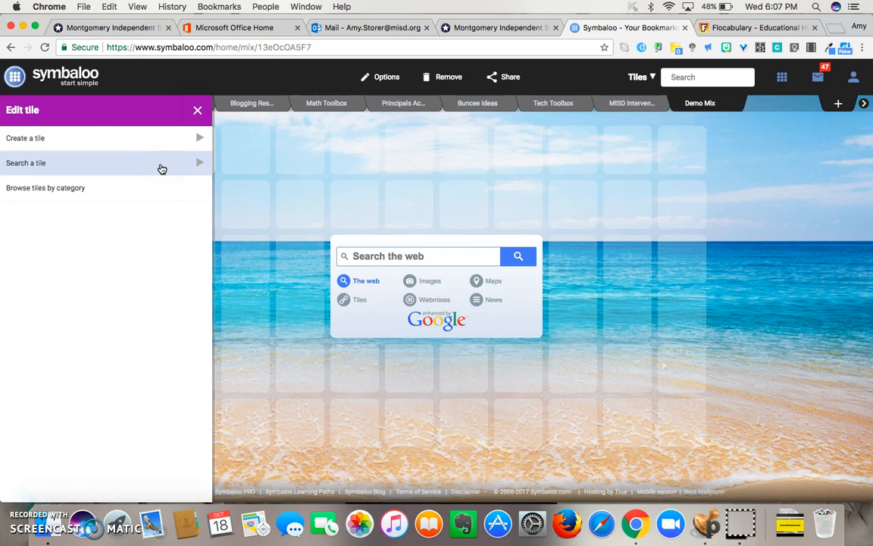
click(161, 167)
click(121, 195)
text(seesaw)
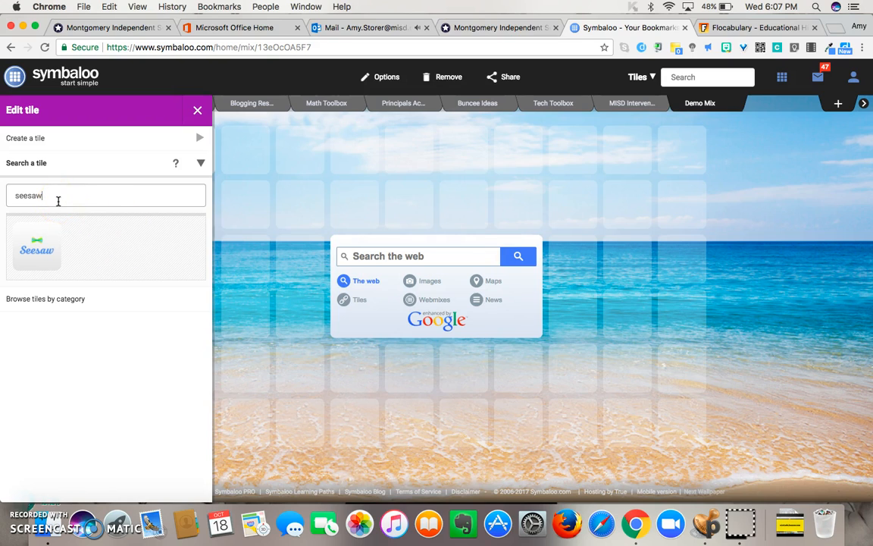
click(39, 251)
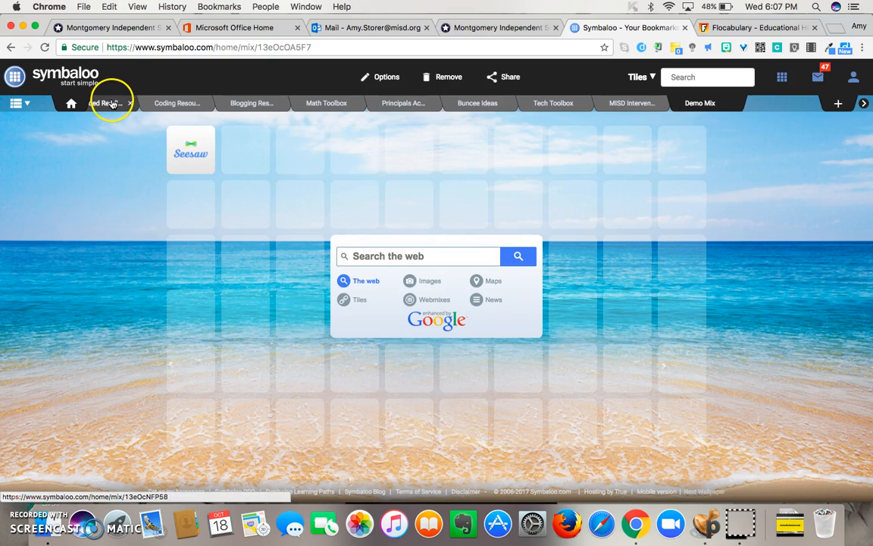
Test the Seesaw tile by viewing the website's sign-in page, and return to the Demo Mix webmix.
click(188, 147)
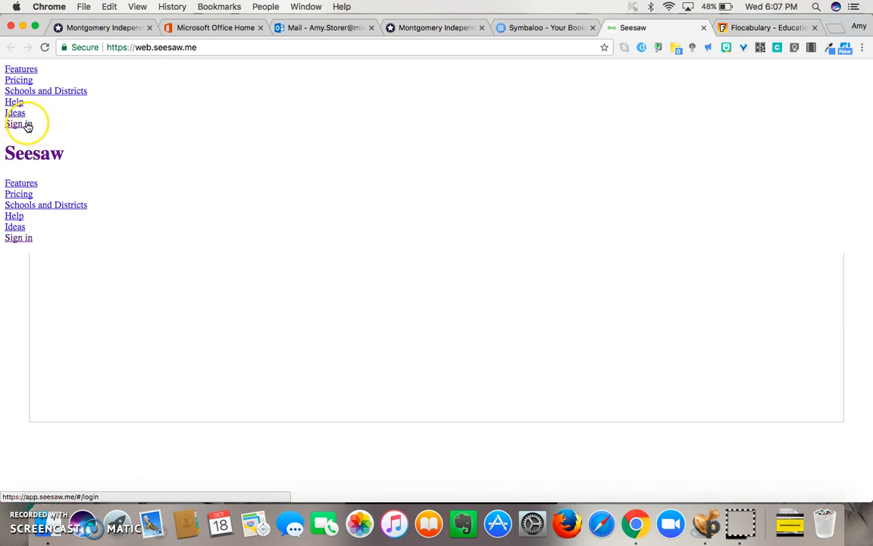
click(27, 125)
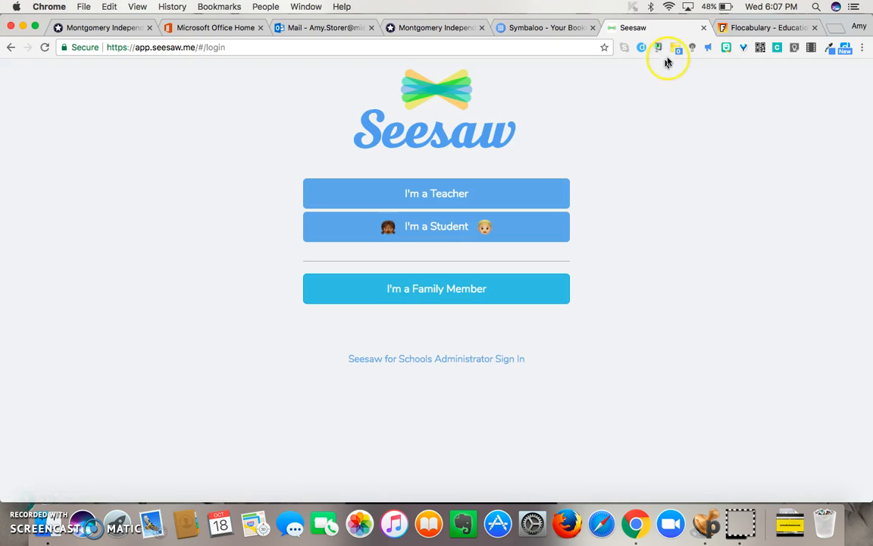
click(703, 28)
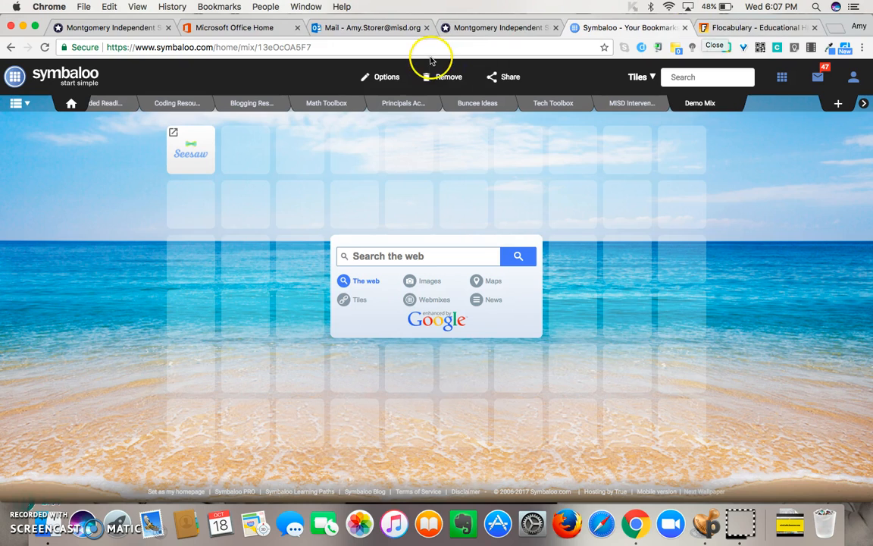
click(248, 148)
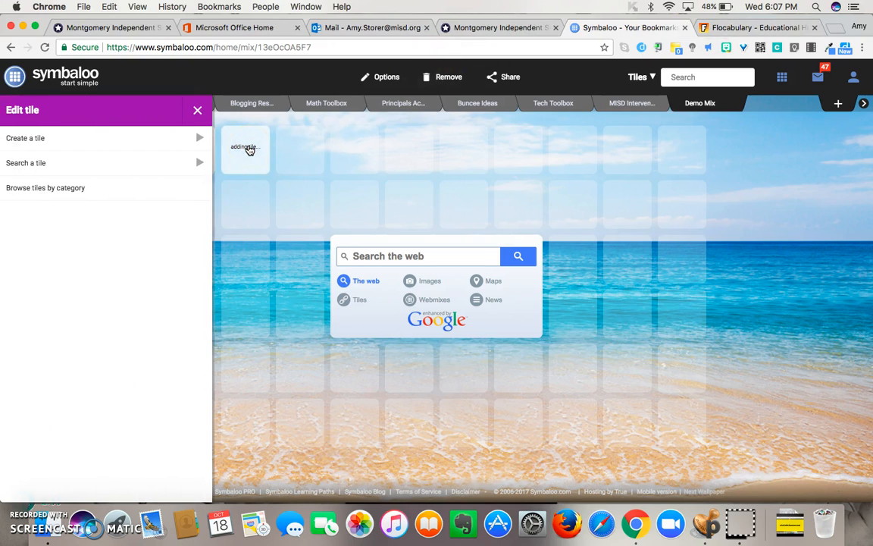
click(170, 147)
click(92, 250)
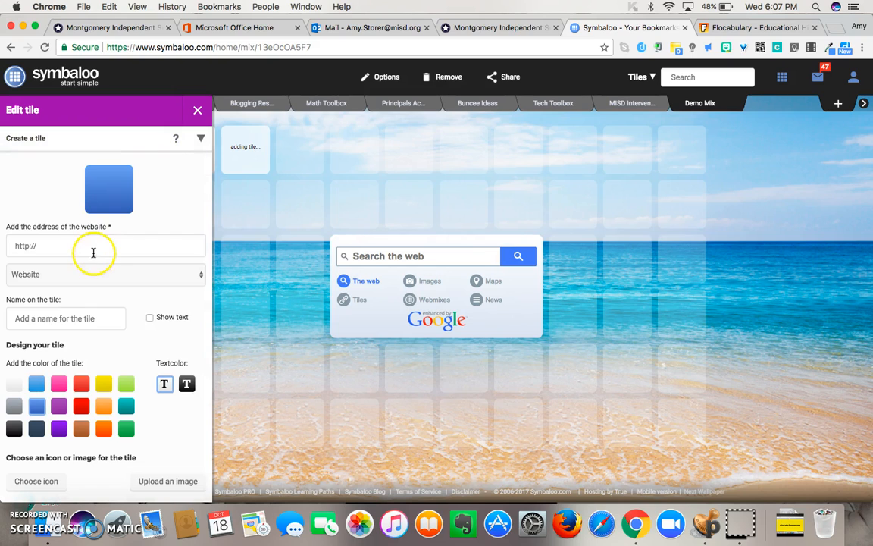
click(716, 29)
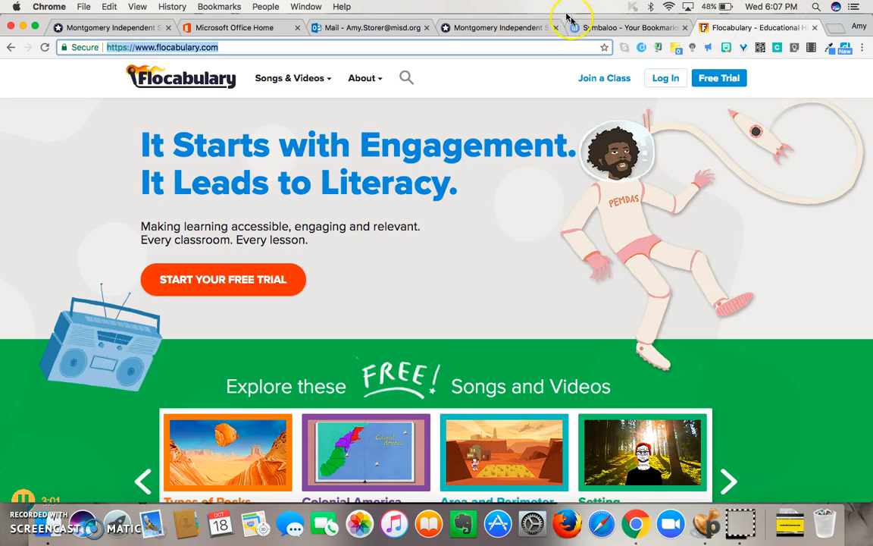
double_click(448, 47)
click(449, 47)
key(super+c)
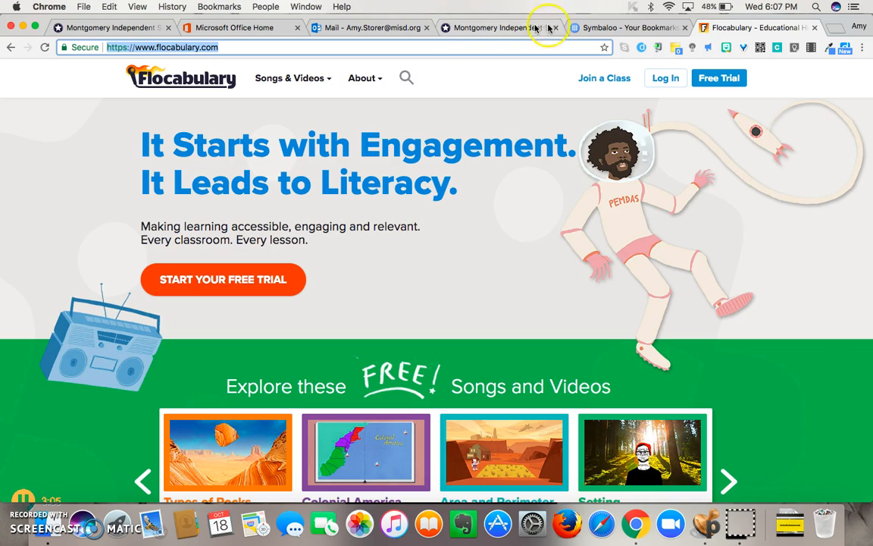
click(589, 26)
click(137, 240)
key(super+v)
Shorten the new tile's name to "Flocabulary" and show the name text on the tile.
click(92, 317)
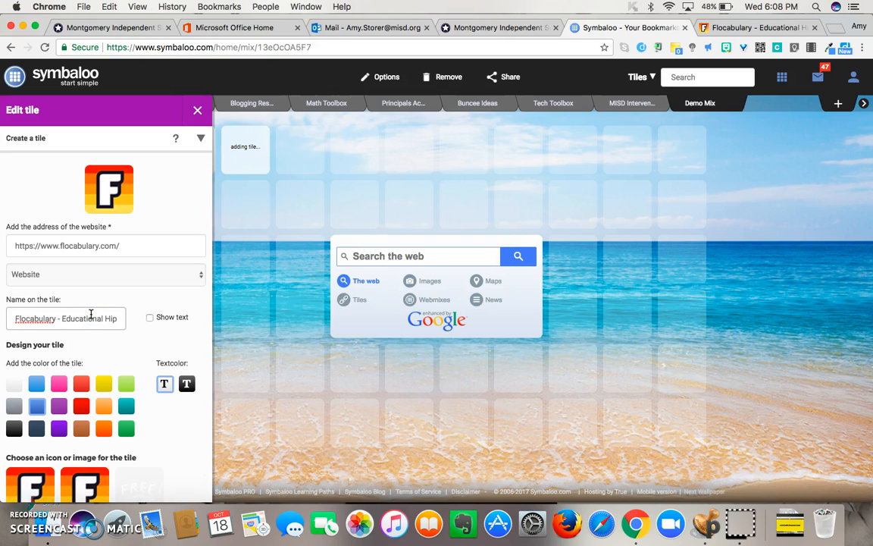
click(117, 317)
key(BackSpace)
key(BackSpace)
key(BackSpace)
key(BackSpace)
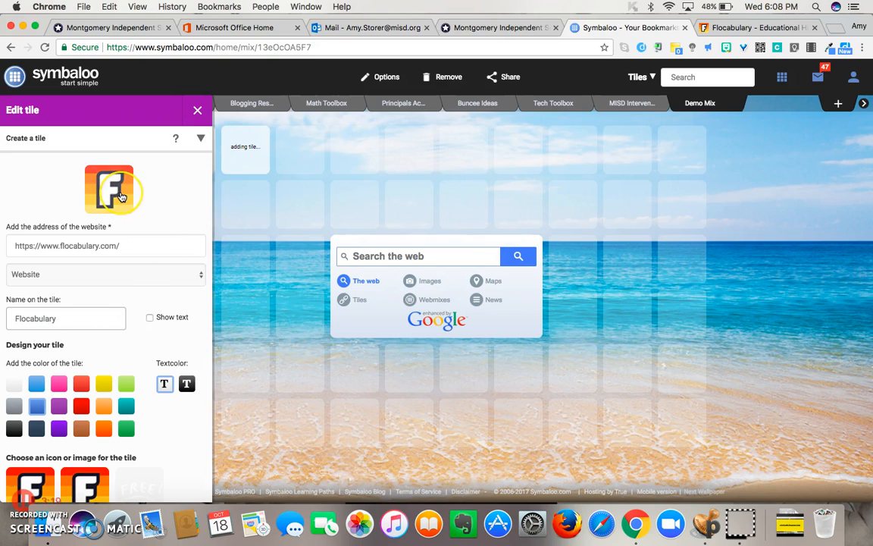
click(150, 318)
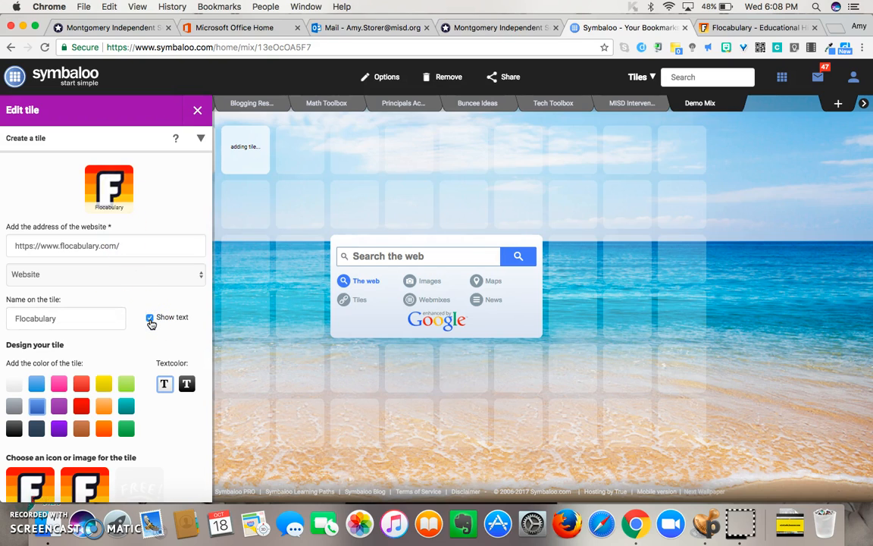
Browse the built-in Flat icon set for the Flocabulary tile and close it without choosing an icon.
scroll(136, 350, down, 3)
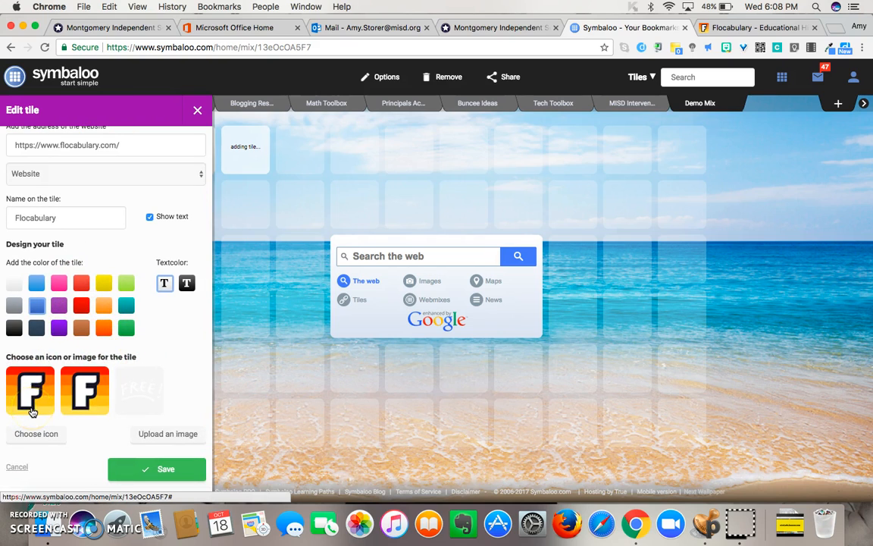
click(37, 433)
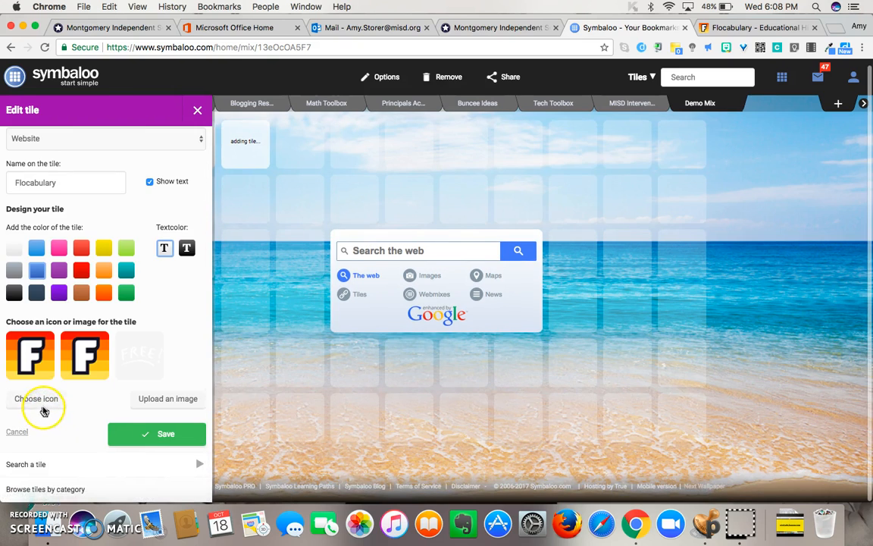
scroll(44, 412, down, 3)
scroll(44, 410, up, 5)
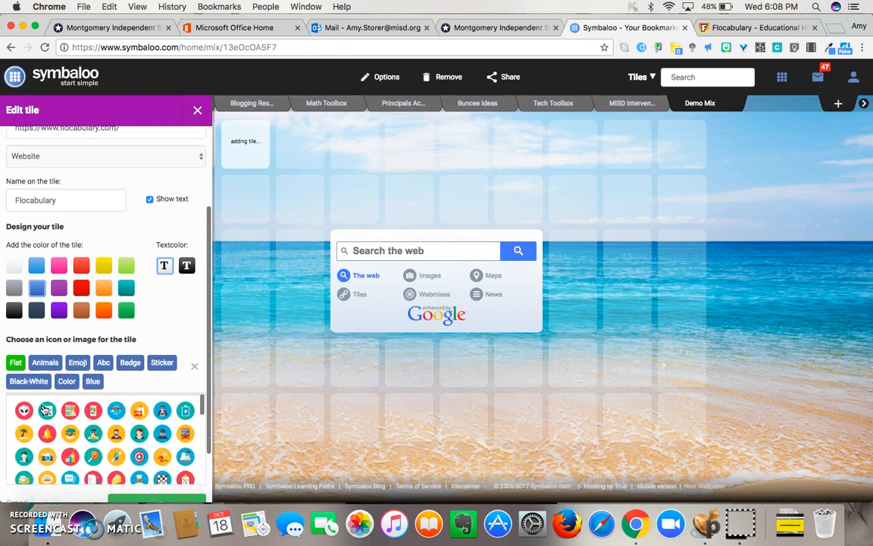
scroll(44, 409, down, 3)
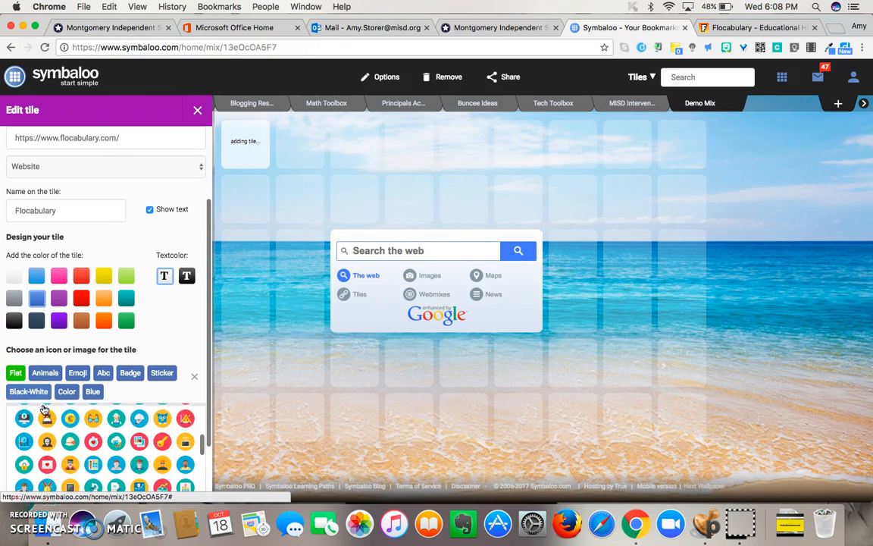
click(194, 376)
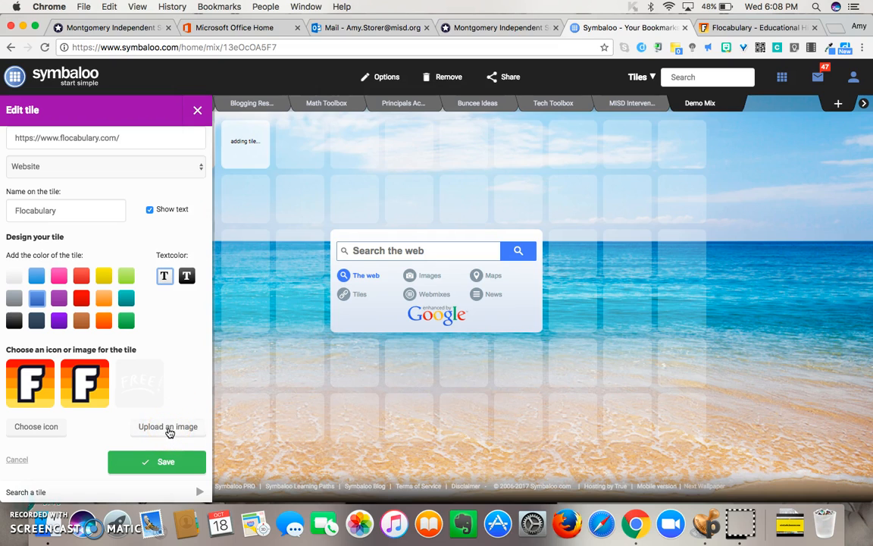
Review the Flocabulary tile's settings and save the tile to the webmix.
scroll(168, 431, up, 3)
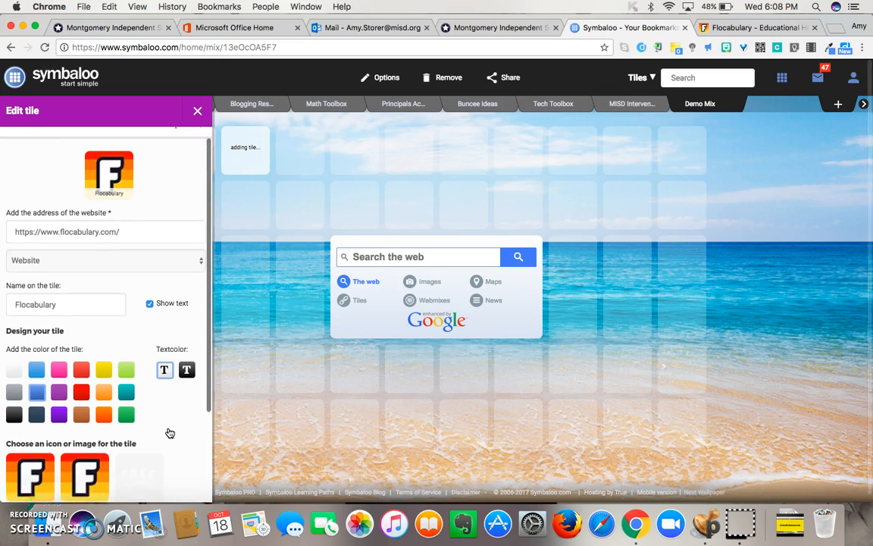
scroll(170, 433, down, 4)
click(170, 431)
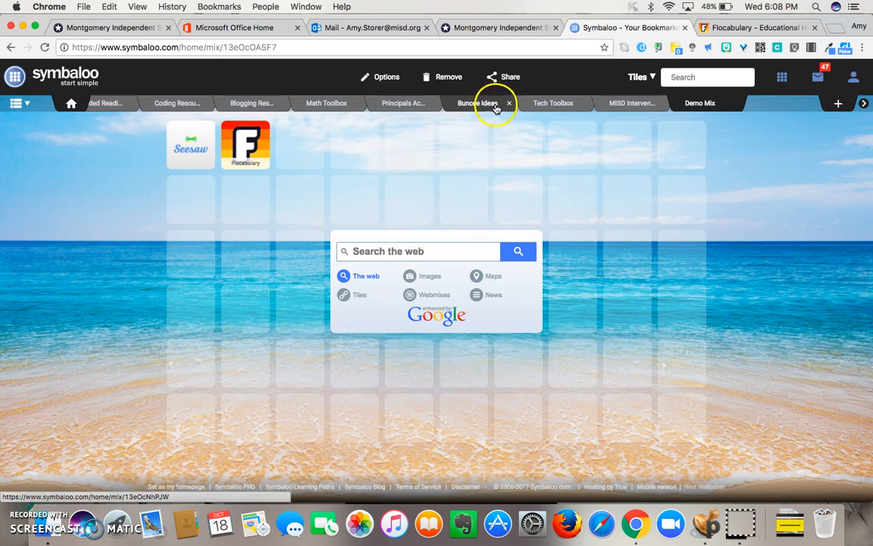
Share the Demo Mix webmix publicly and select its share link.
click(498, 81)
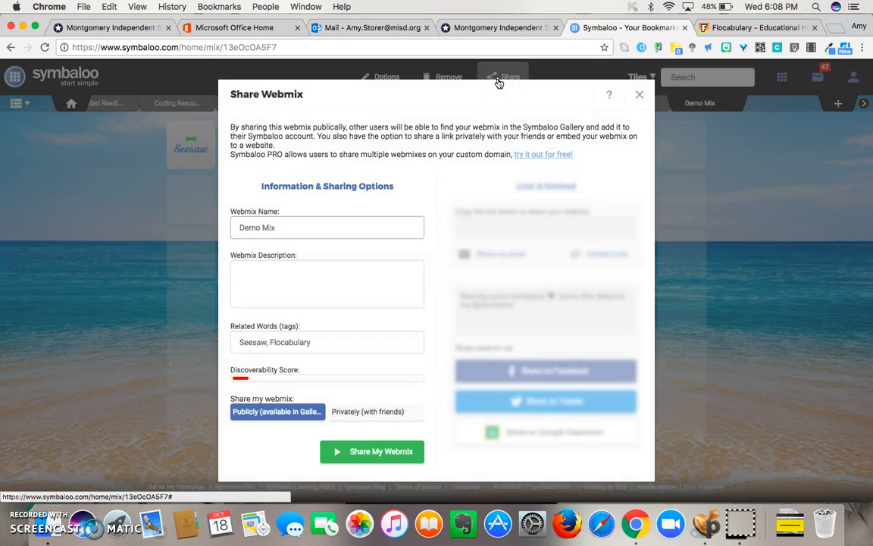
click(356, 453)
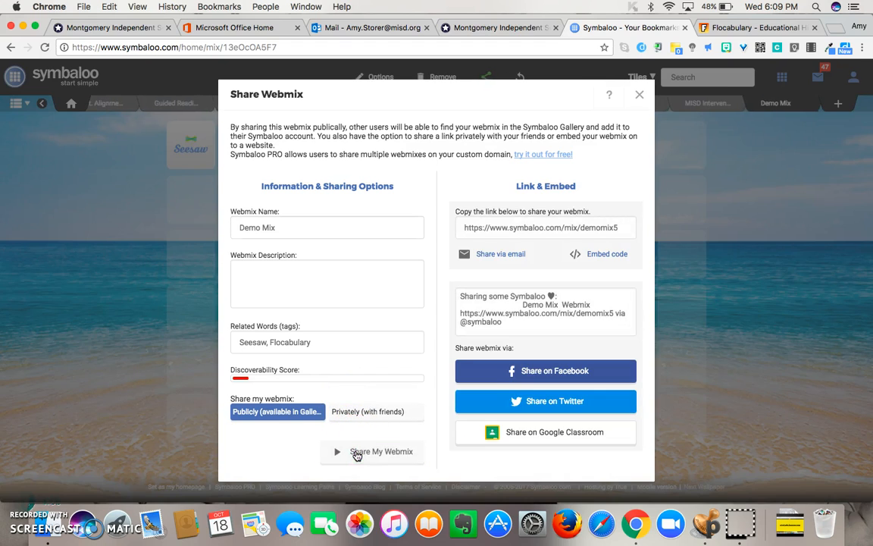
click(516, 229)
Open schools.misd.org/edit in a new browser tab and log in to ezTaskTitanium with the prefilled login ID and password.
click(835, 28)
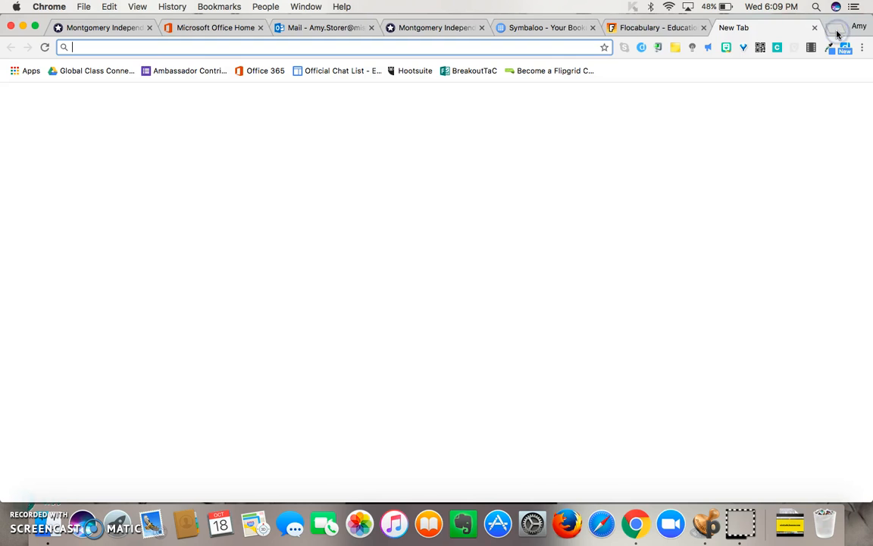
text(schools.misd.org)
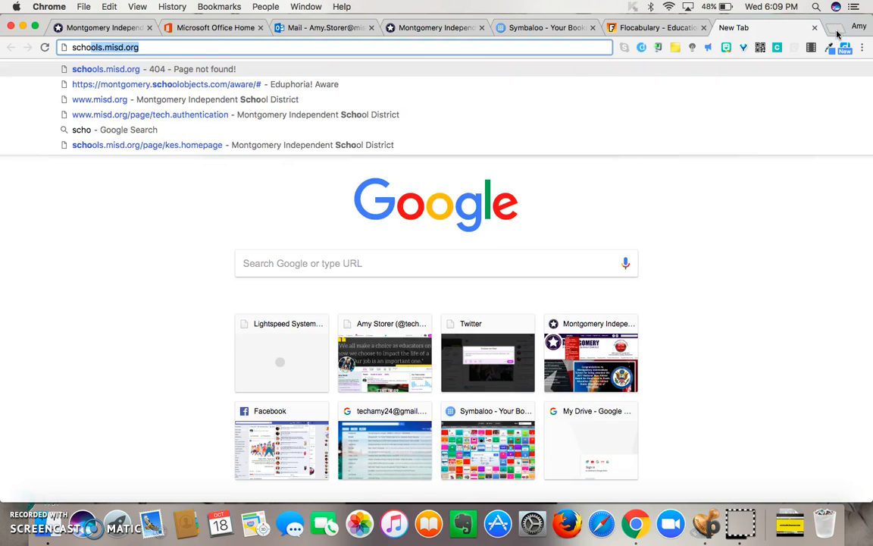
key(Right)
text(/edit)
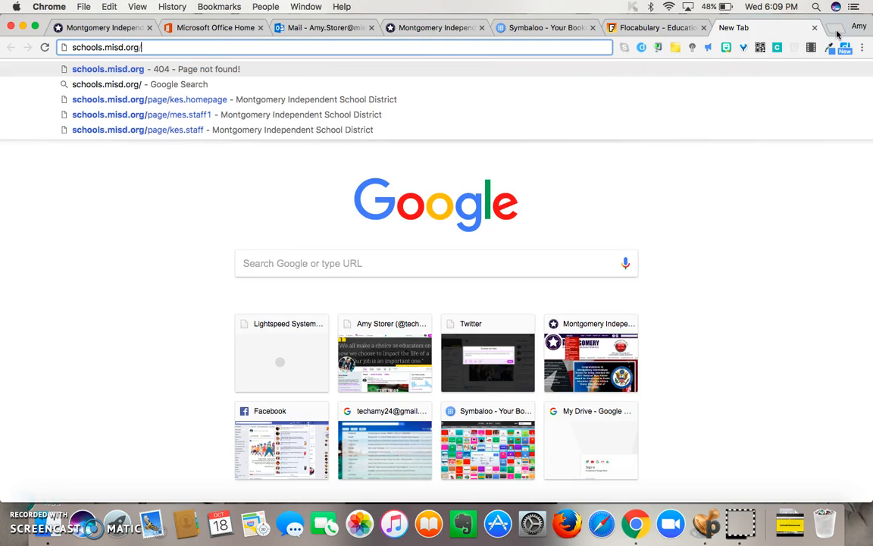
key(Return)
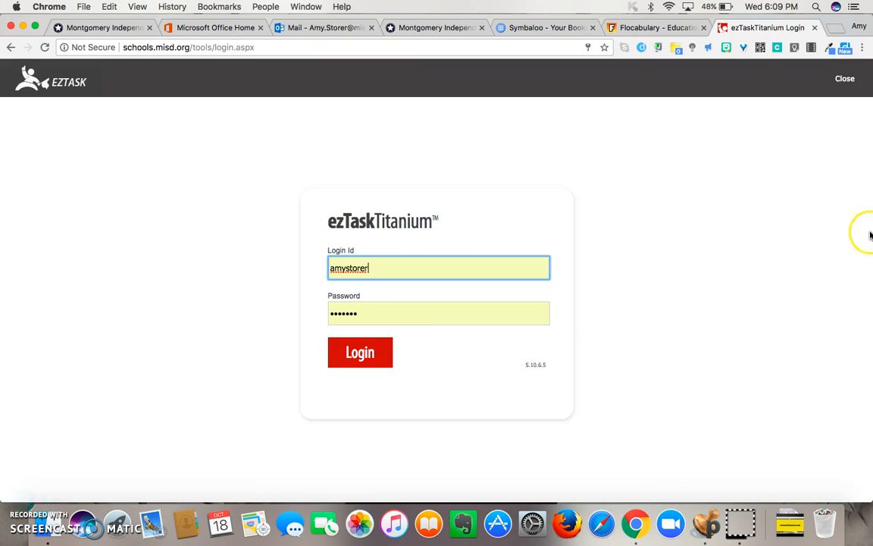
click(370, 356)
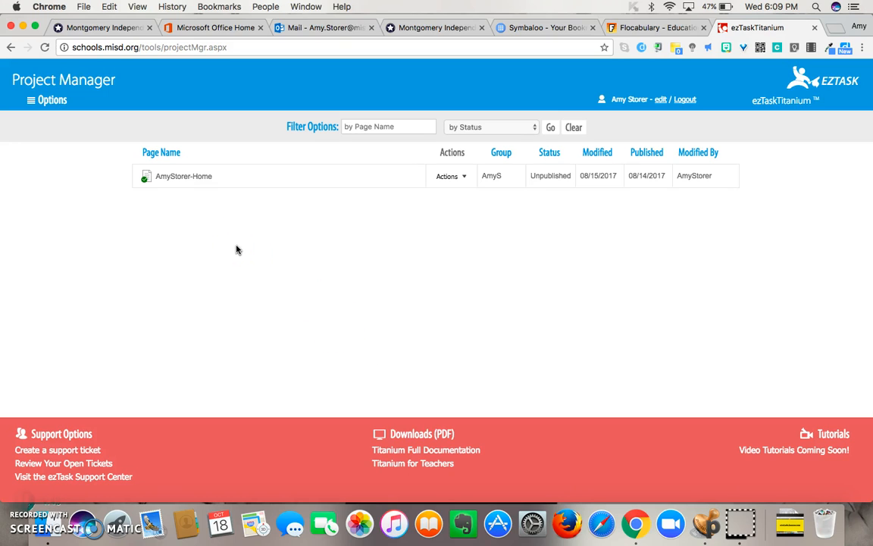
Open the teacher's home page for editing, add a tab named "Resources" beside Home, and show it.
click(193, 178)
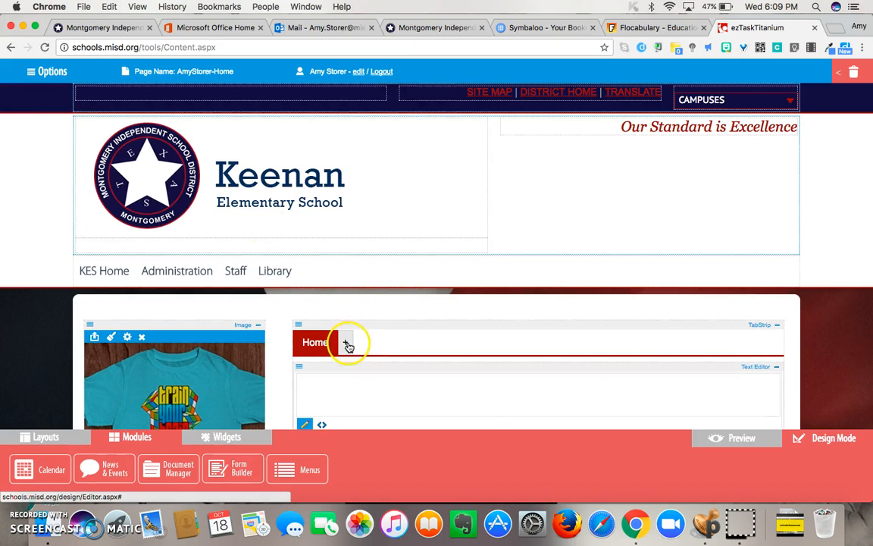
click(348, 346)
scroll(503, 387, down, 3)
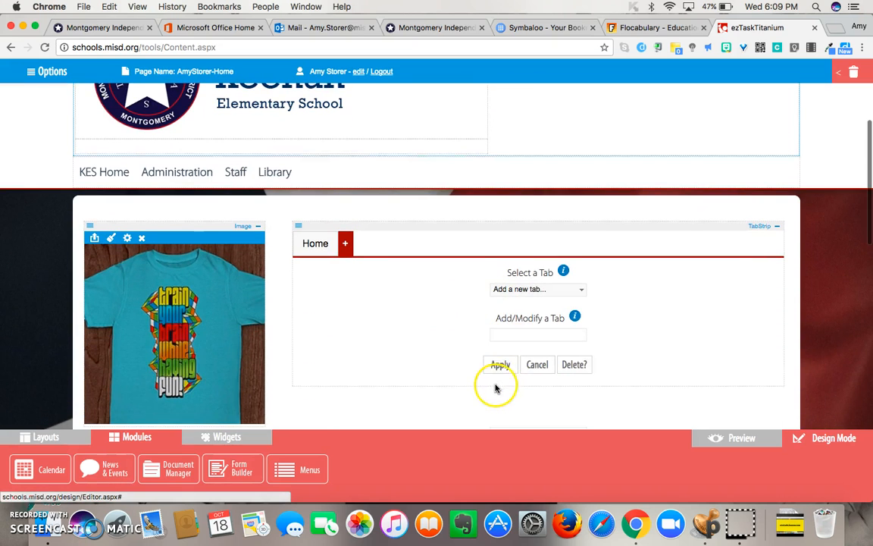
click(521, 335)
text(Resources)
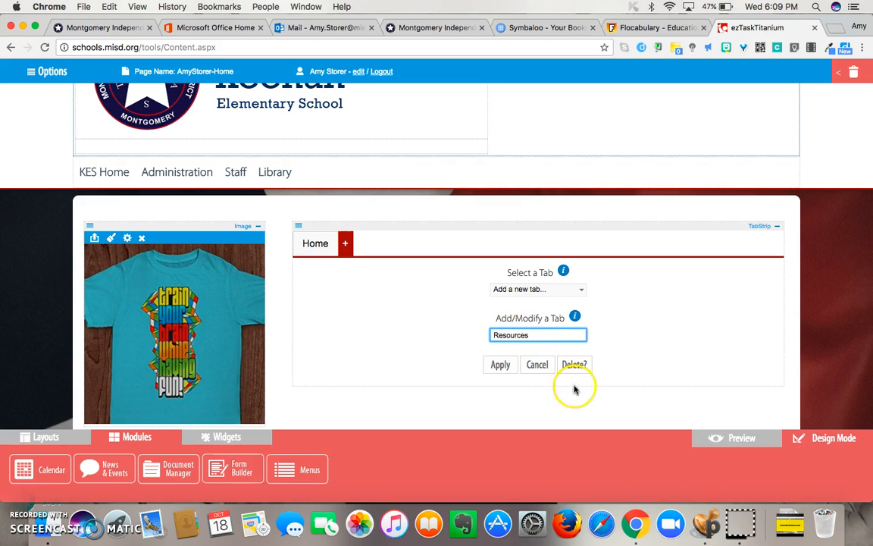
click(501, 366)
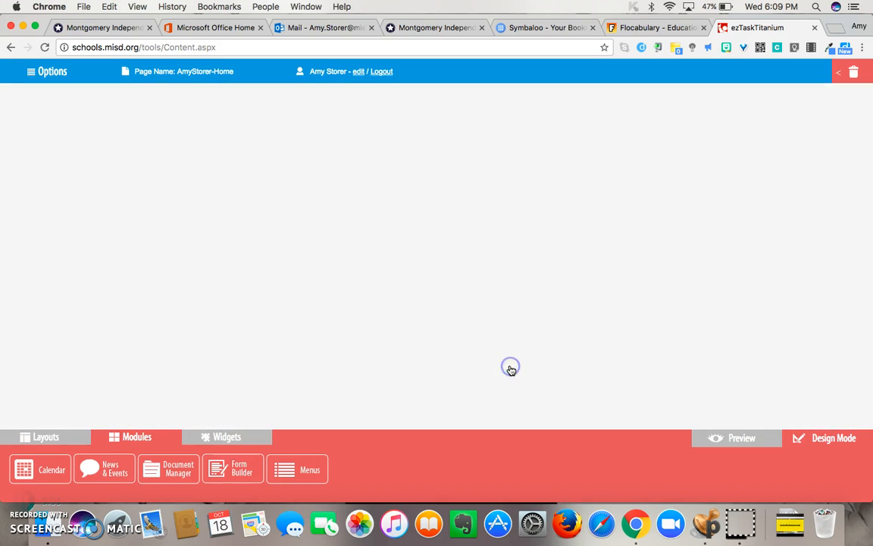
click(382, 249)
click(516, 277)
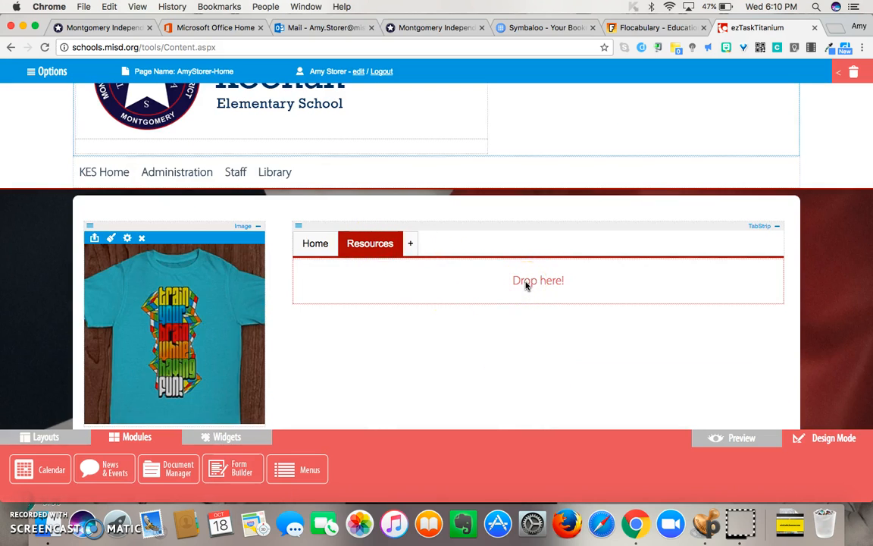
Place a Text Editor widget in the Resources tab and enter "Please click here to go to our class Symbaloo.".
click(237, 438)
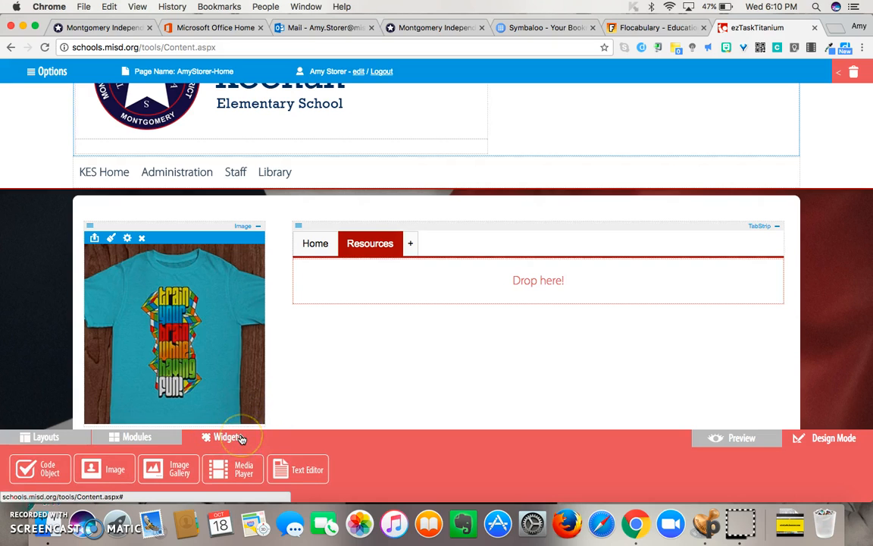
drag(293, 469, 485, 282)
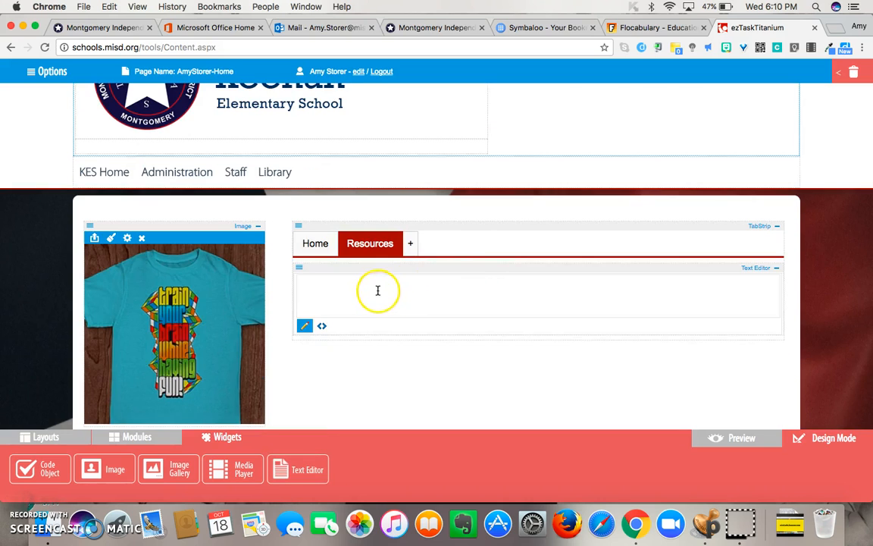
click(378, 290)
text(Please click here to go to )
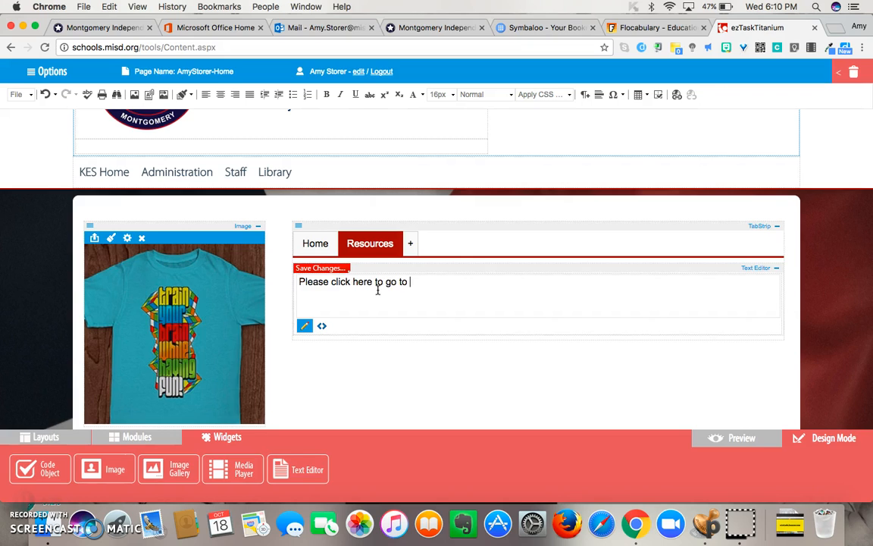
text(our class Symbaloo.)
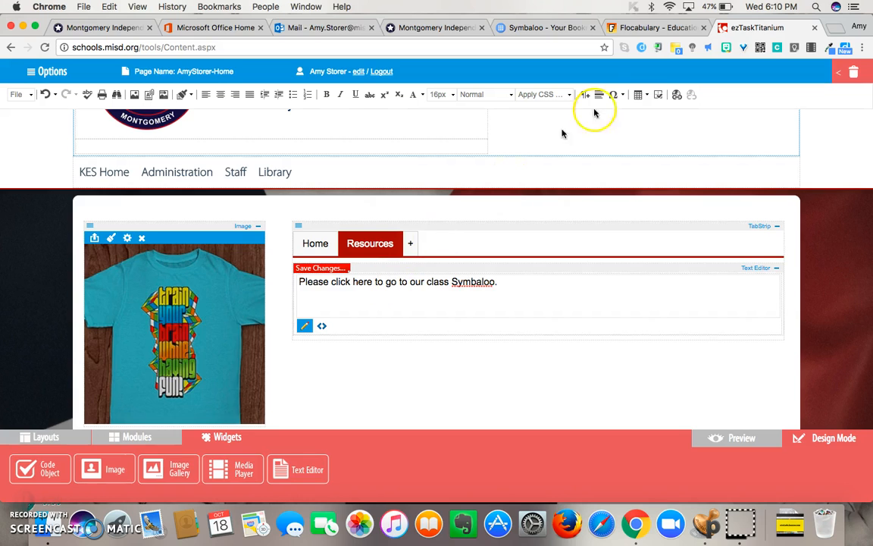
Copy the Demo Mix share link from Symbaloo and return to the ezTaskTitanium page editor.
click(543, 27)
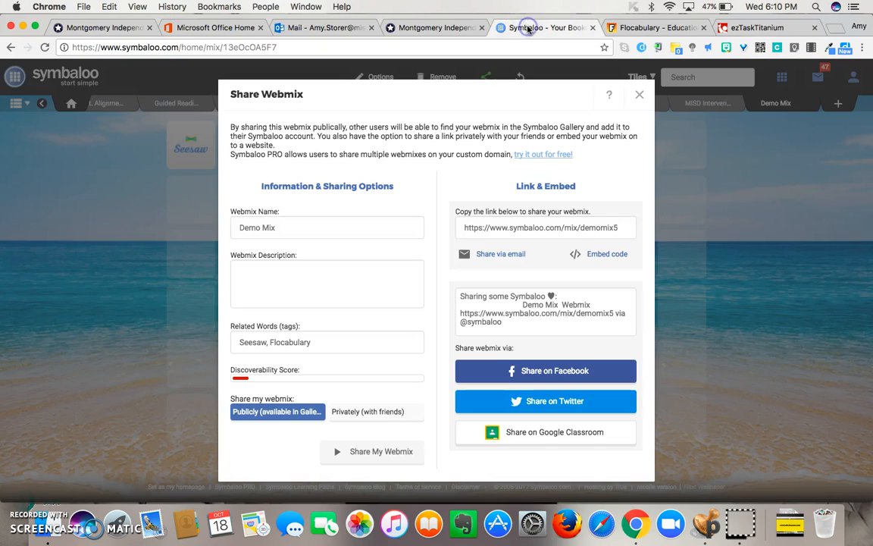
click(544, 232)
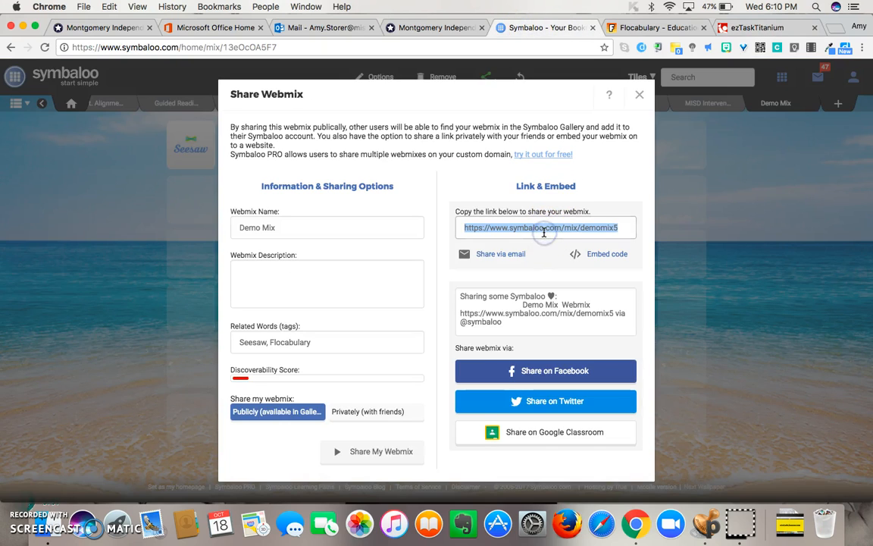
click(732, 29)
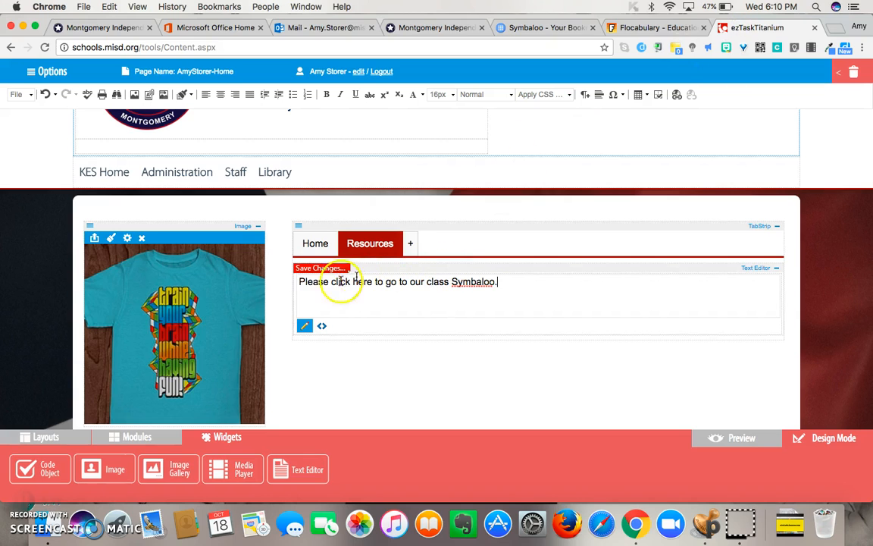
click(298, 282)
drag(299, 283, 497, 285)
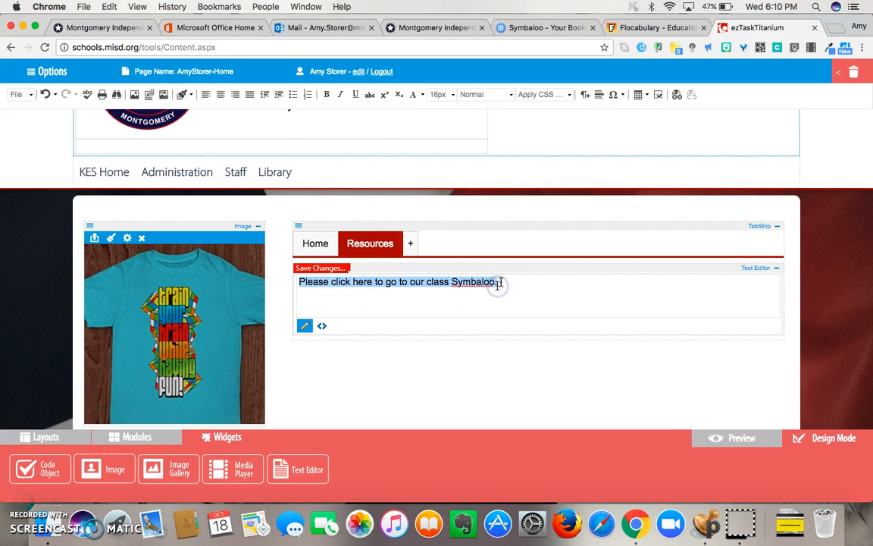
click(677, 96)
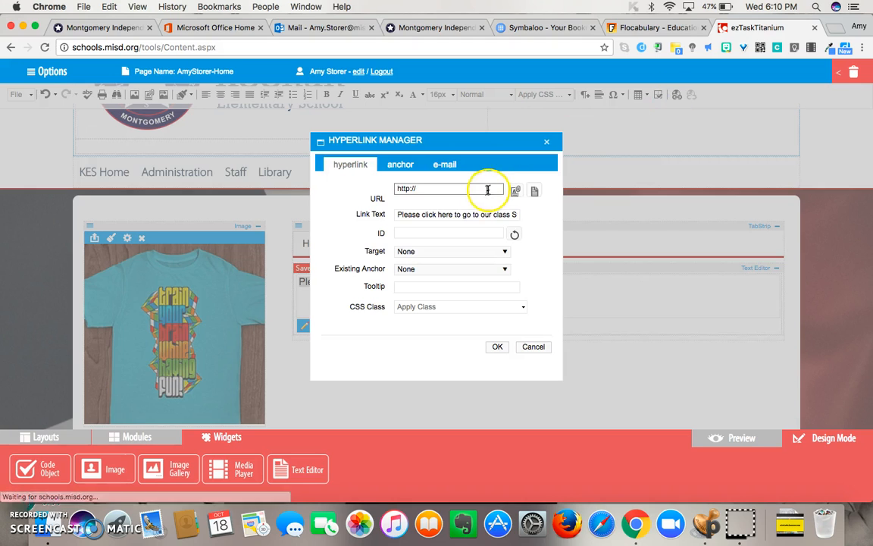
drag(444, 190, 381, 193)
key(super+v)
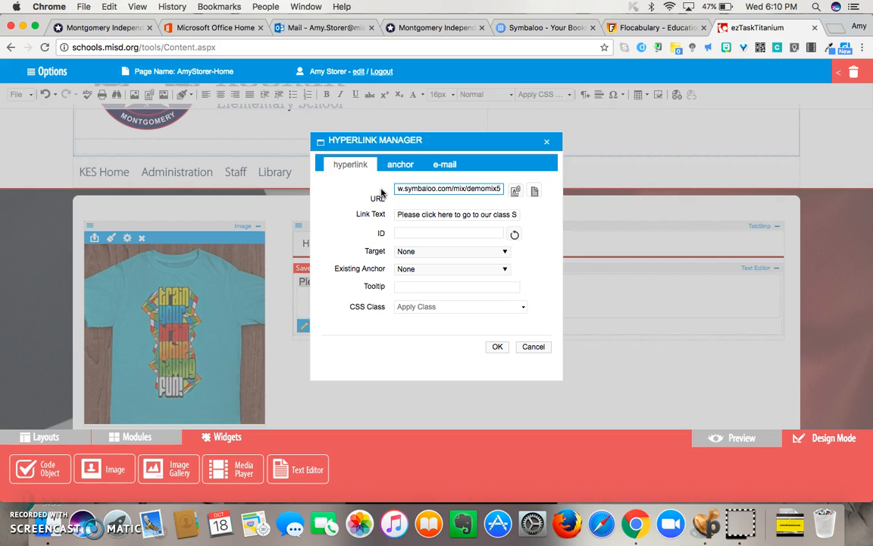
click(497, 347)
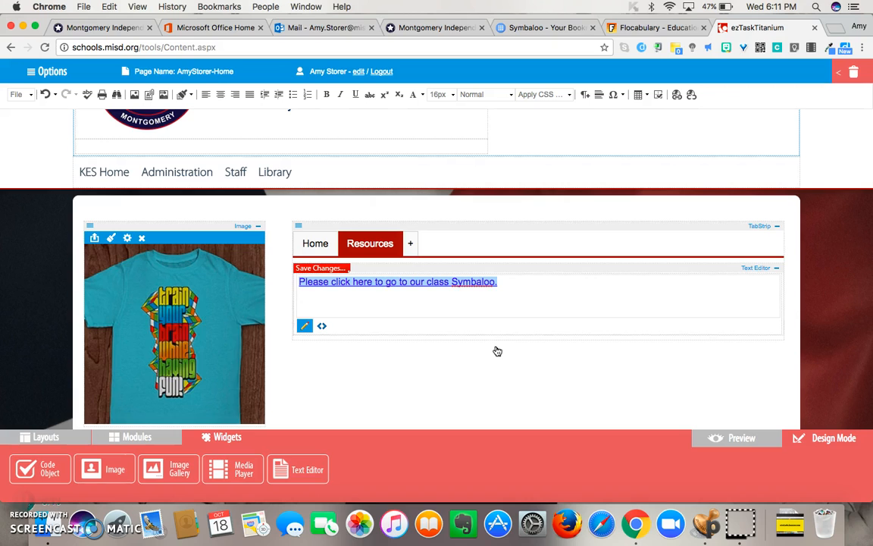
click(337, 271)
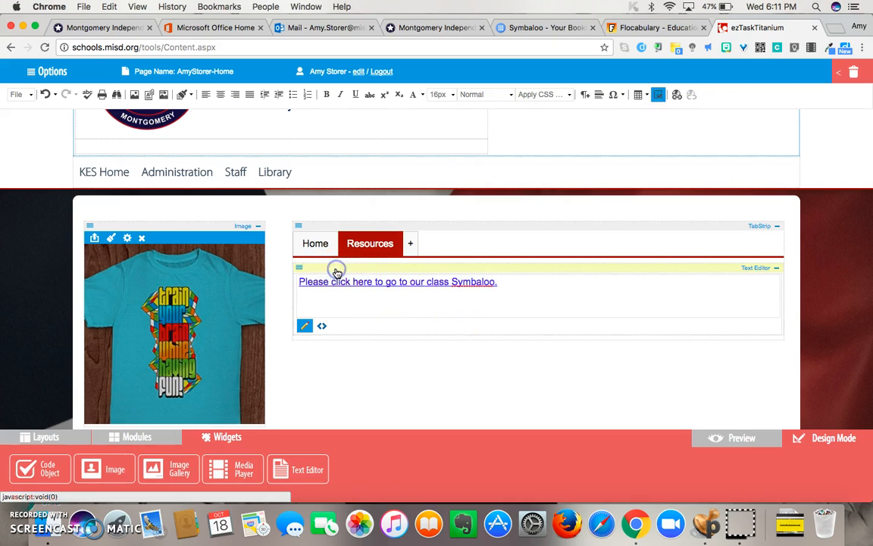
Preview the page and test the Symbaloo link in the Resources tab, viewing the webmix's tiles.
click(742, 440)
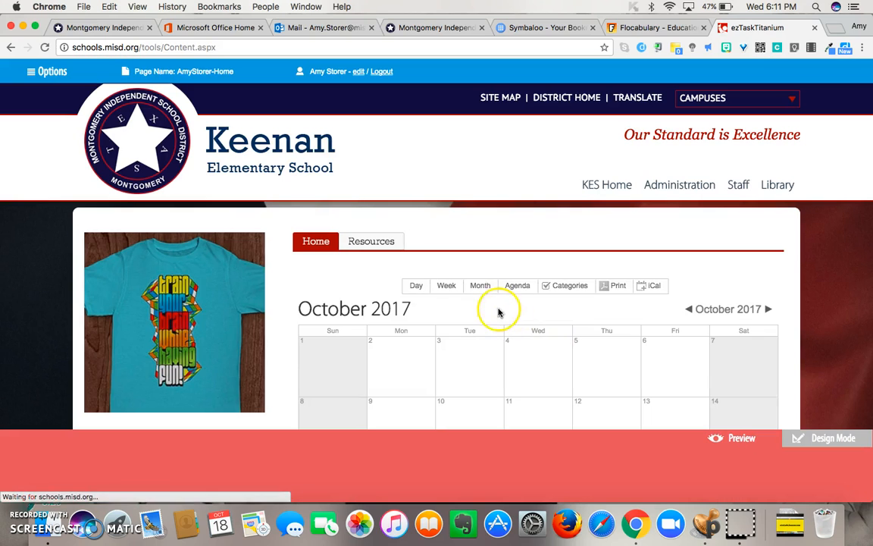
click(376, 246)
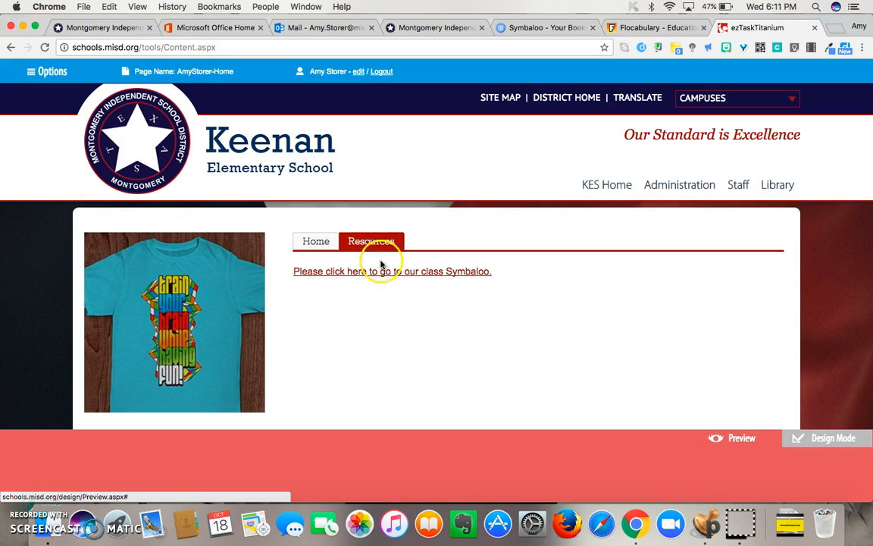
click(383, 273)
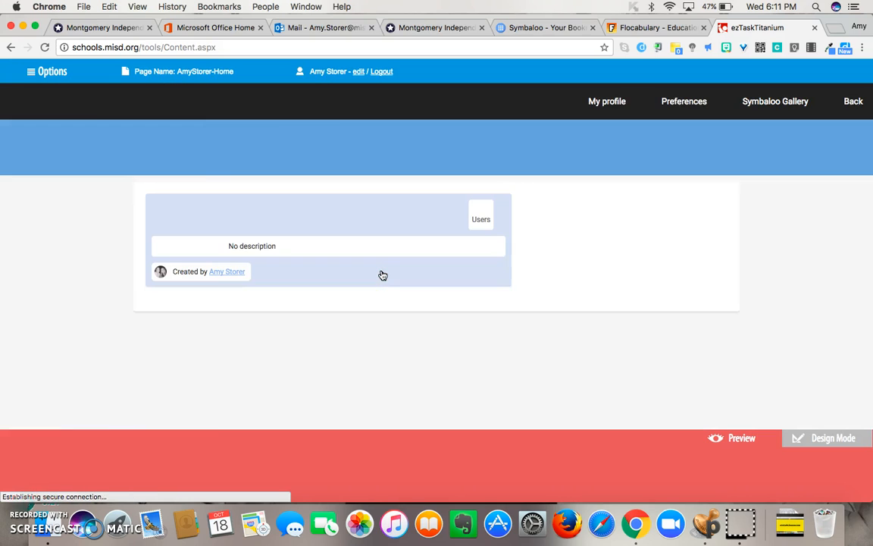
scroll(383, 276, down, 5)
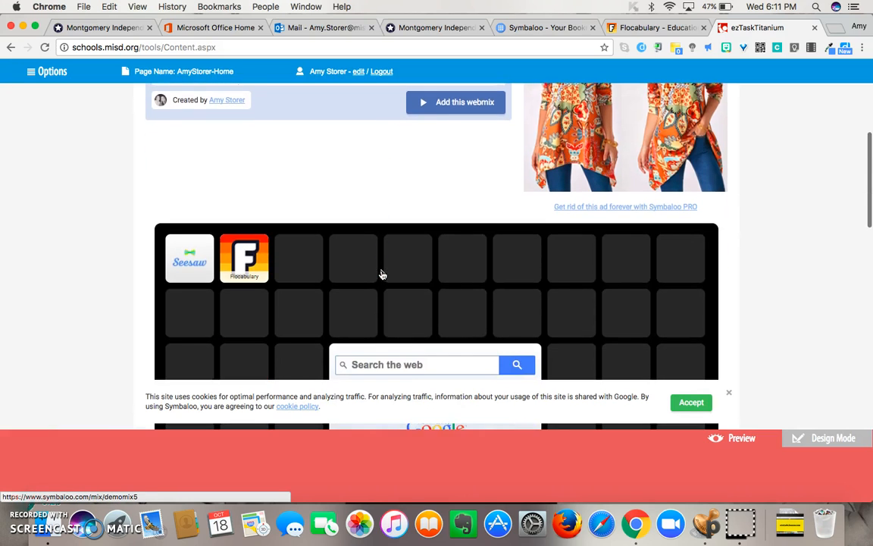
Look over the linked webmix, close the ezTaskTitanium and Flocabulary pages, and dismiss Symbaloo's Share Webmix dialog.
scroll(383, 276, up, 5)
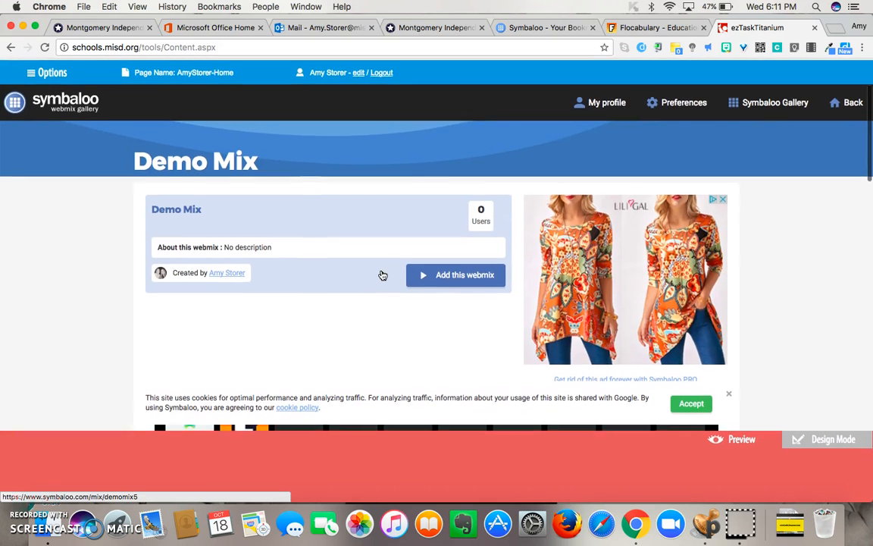
scroll(382, 275, down, 6)
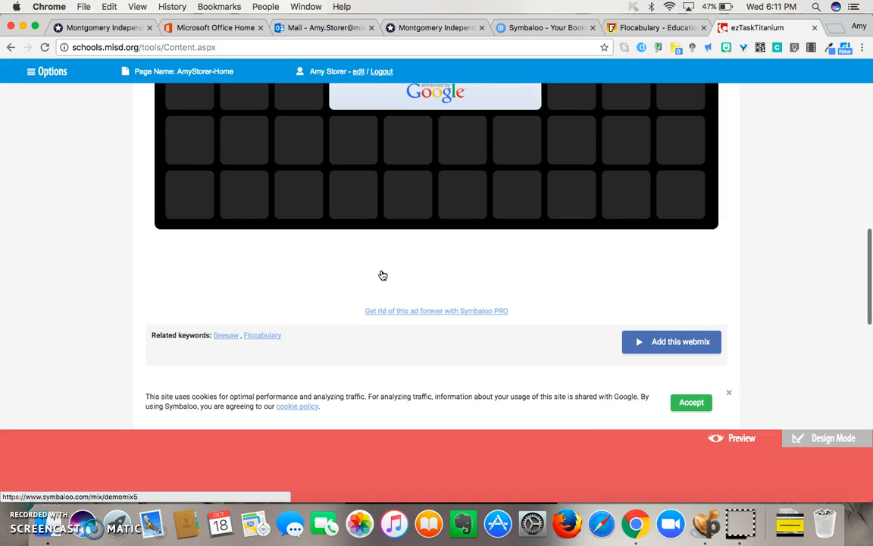
scroll(382, 276, up, 5)
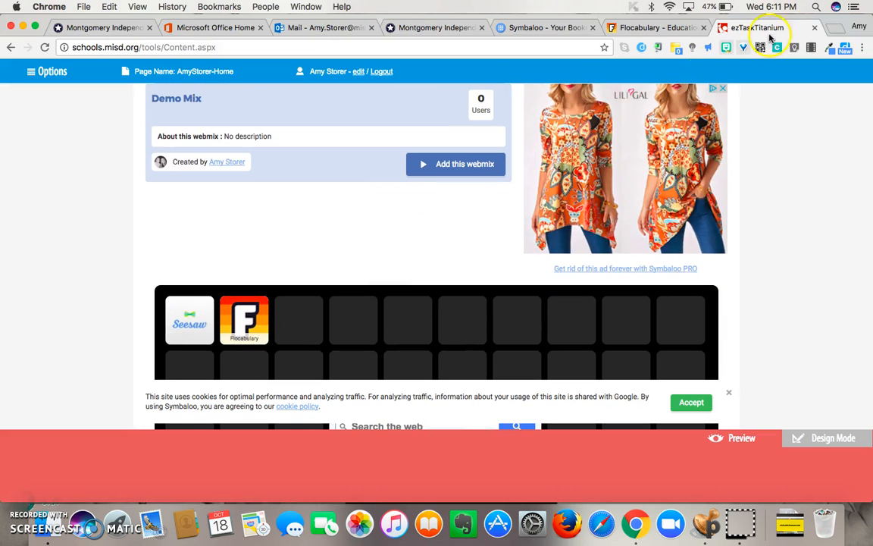
click(817, 29)
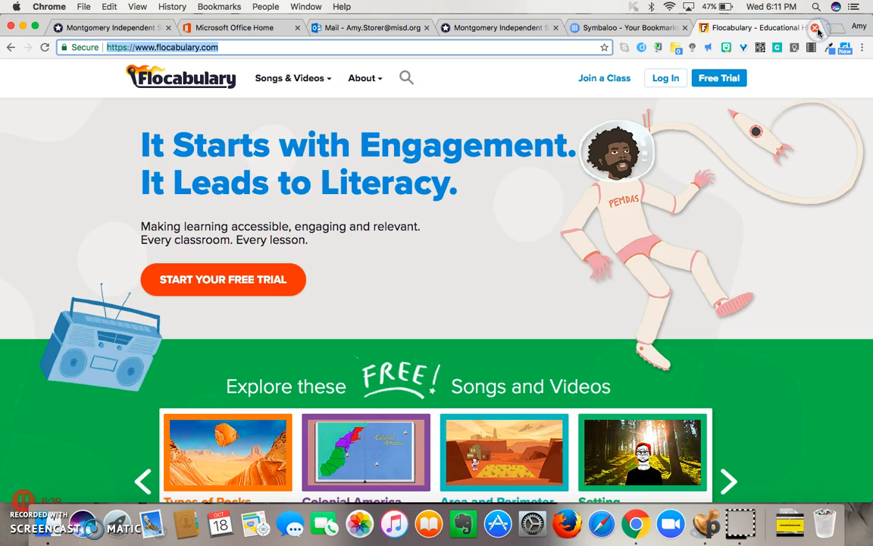
key(super+w)
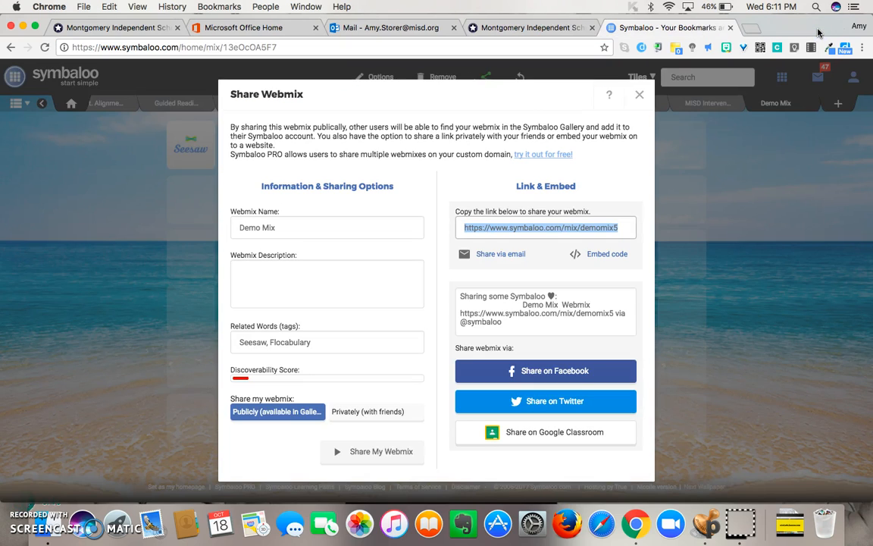
click(639, 93)
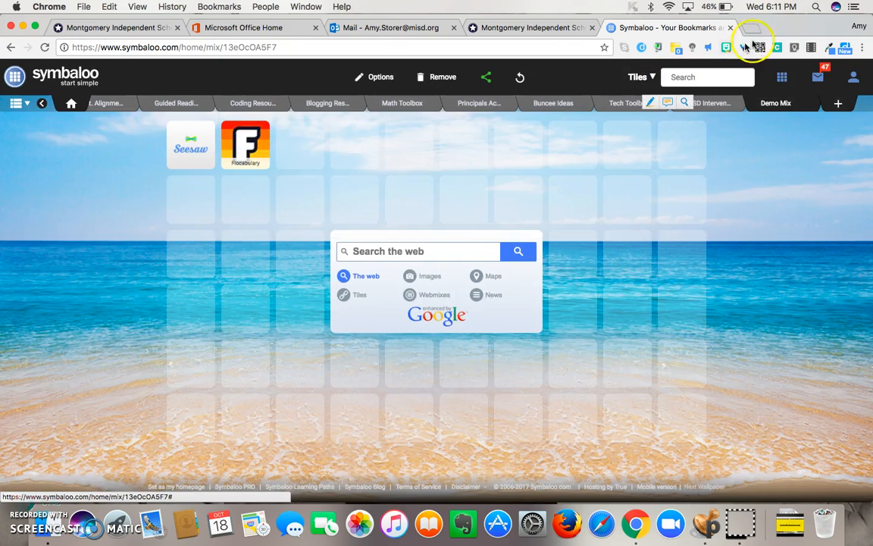
Open schools.misd.org/edit in a new browser tab and log in to ezTaskTitanium with the prefilled credentials.
click(752, 29)
text(sch)
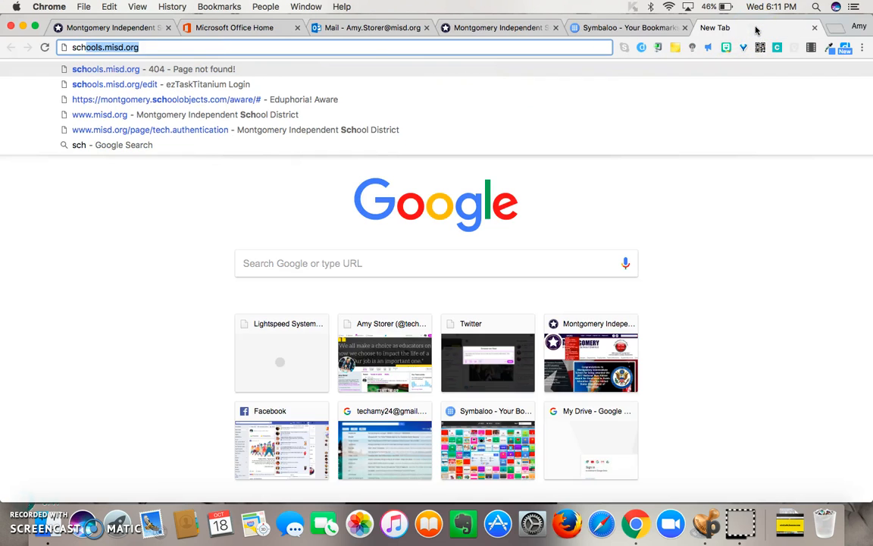
text(ools.misd.org/edit)
key(Return)
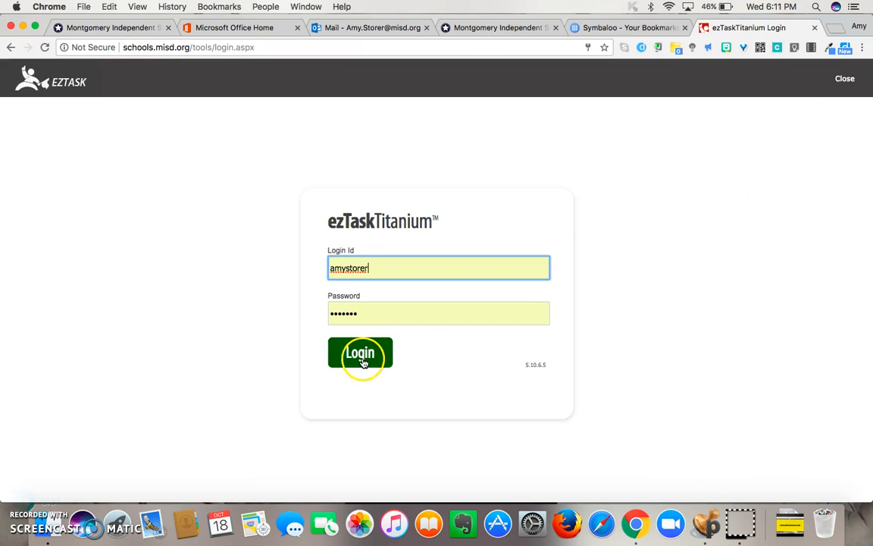
click(363, 361)
click(363, 360)
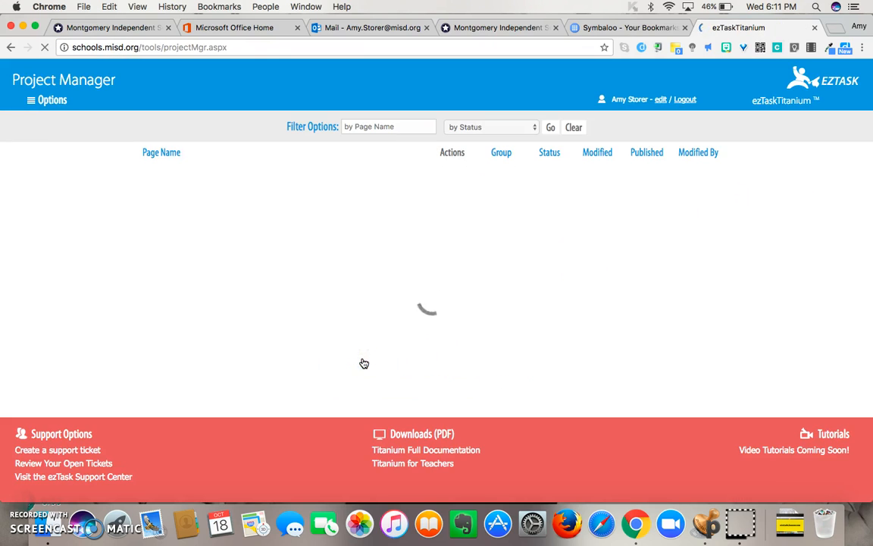
Switch to Symbaloo, search for a buncee tile, and add it to Demo Mix beside the Flocabulary tile.
click(600, 38)
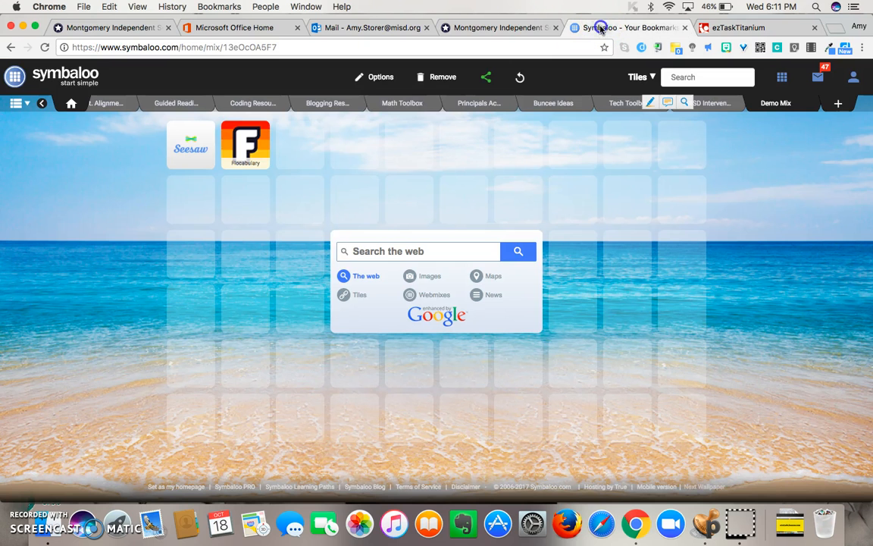
click(303, 142)
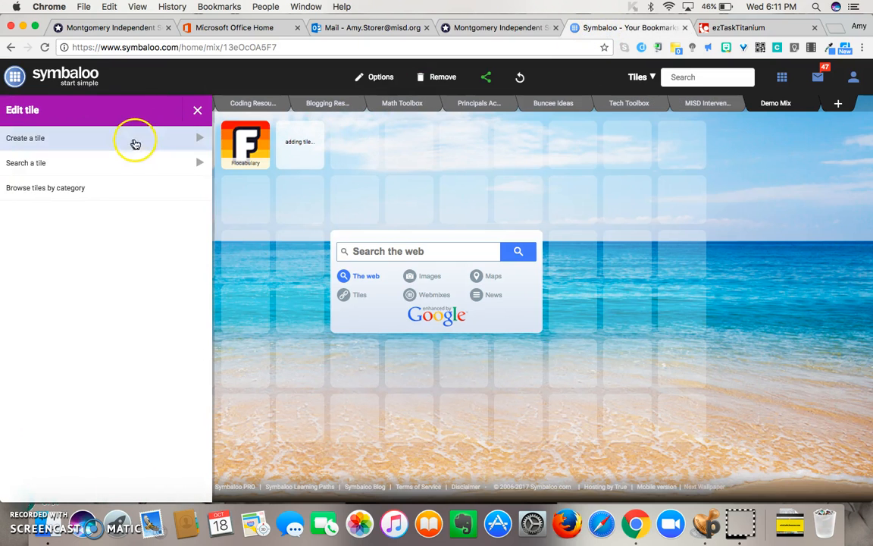
click(93, 163)
click(102, 197)
text(buncee)
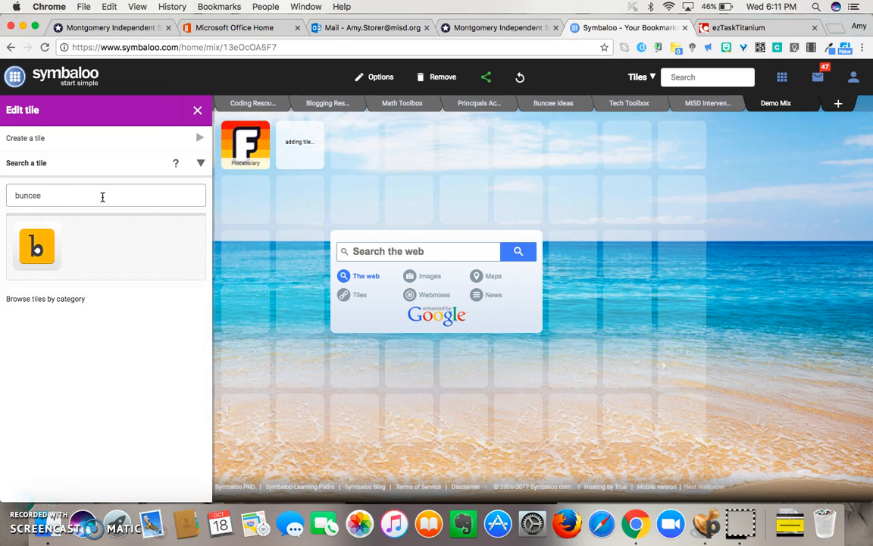
click(49, 254)
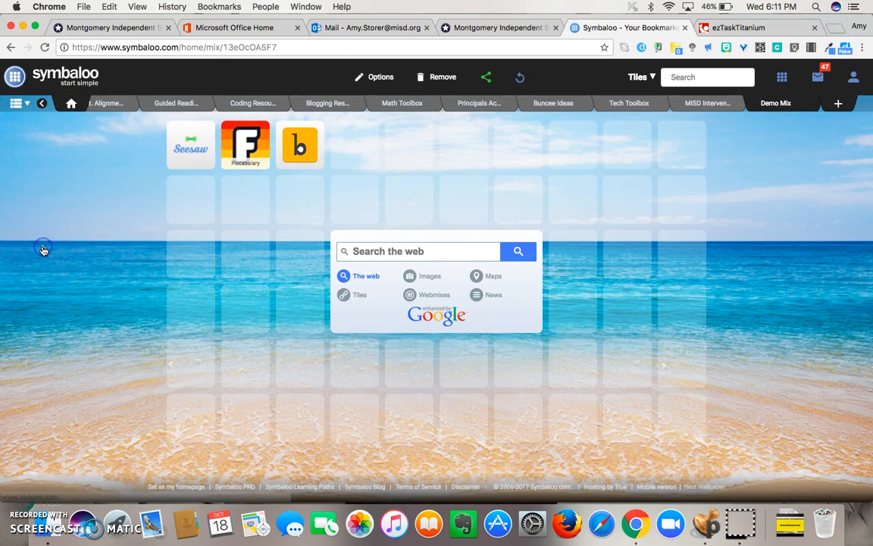
Test the Buncee tile's link, close the opened site, and update the shared Demo Mix webmix.
click(299, 141)
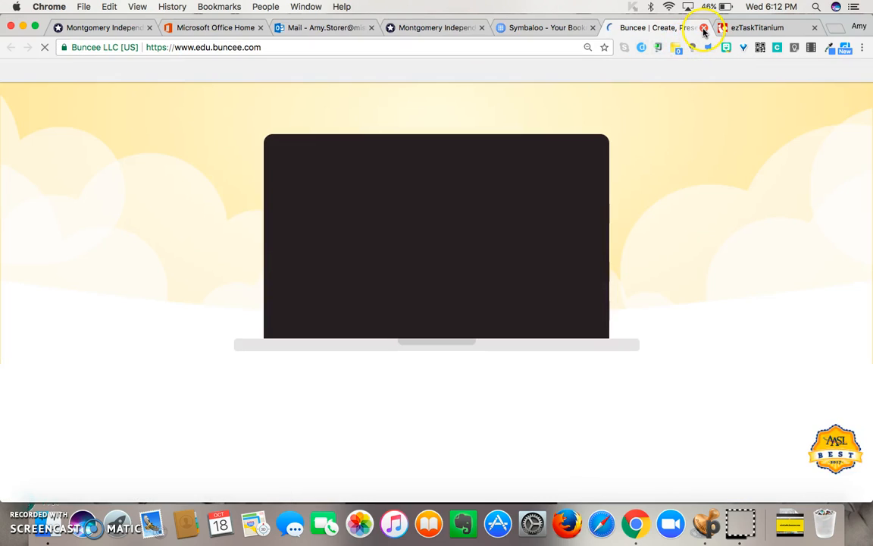
click(704, 29)
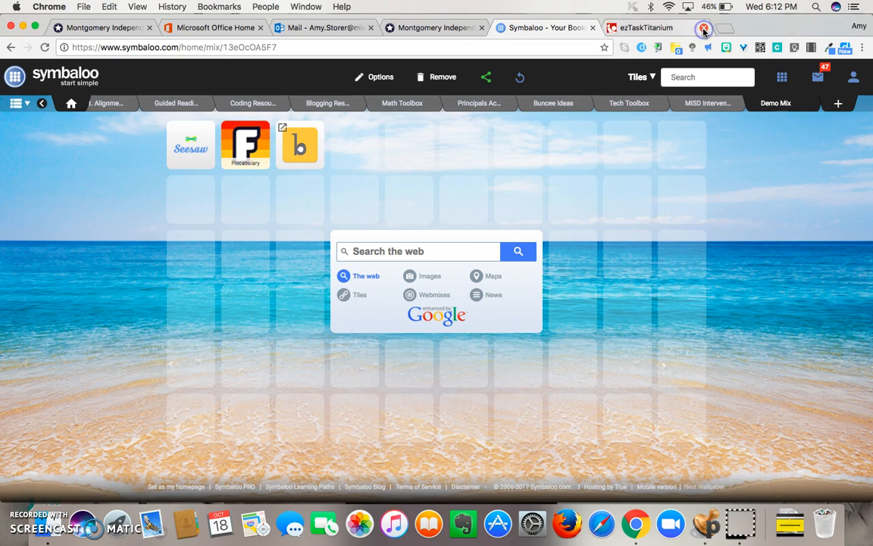
click(523, 82)
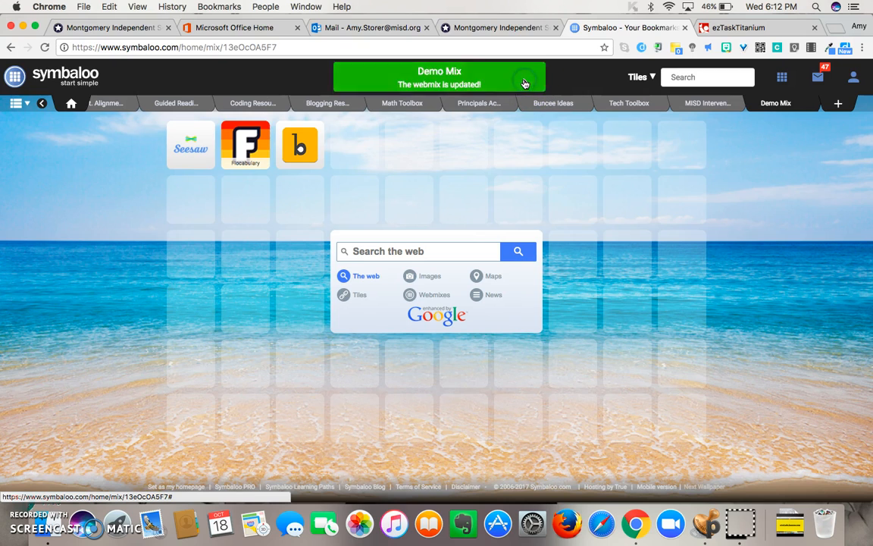
click(444, 91)
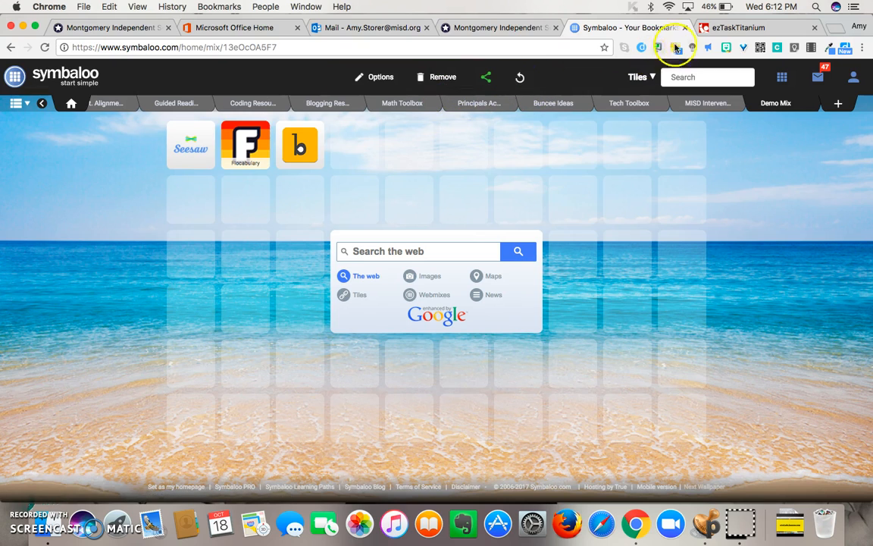
In ezTaskTitanium, preview the teacher's home page, check the updated webmix through the Resources tab's Symbaloo link, and close the page.
click(704, 27)
click(185, 175)
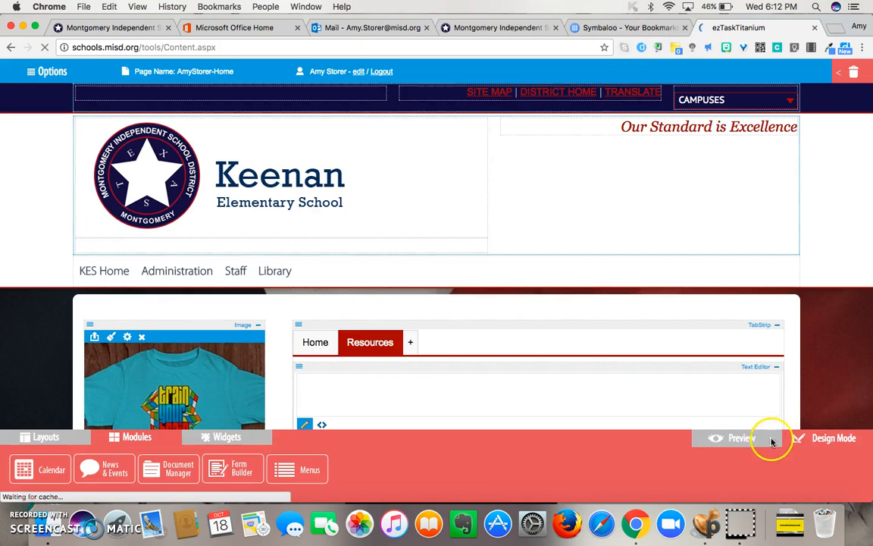
click(752, 441)
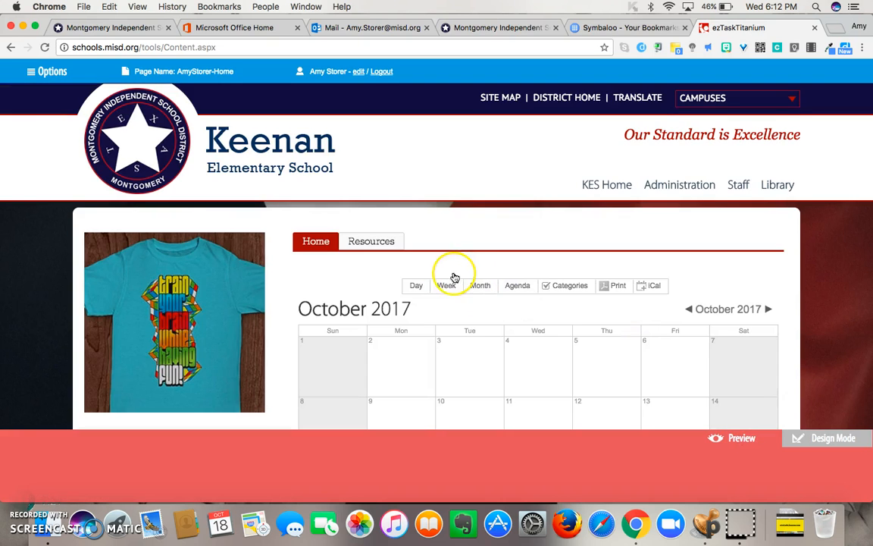
click(372, 241)
click(391, 274)
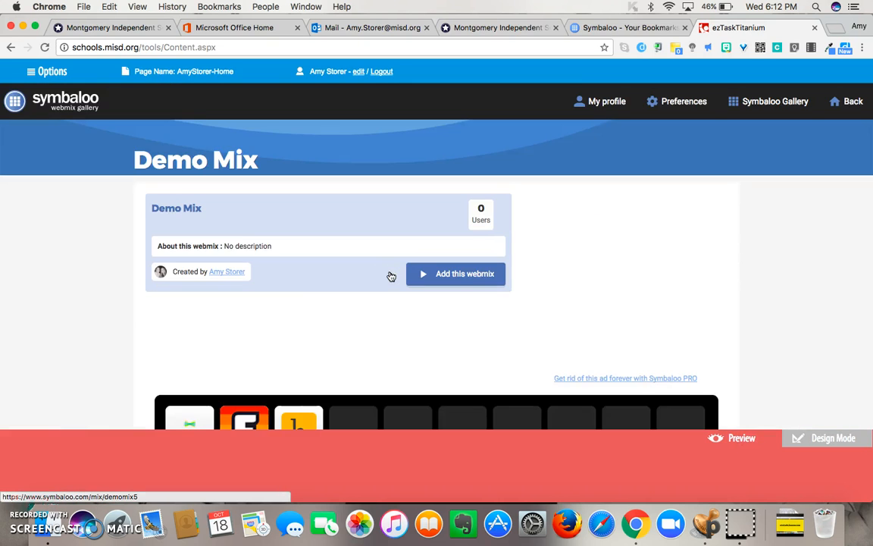
scroll(390, 275, down, 3)
scroll(390, 275, up, 3)
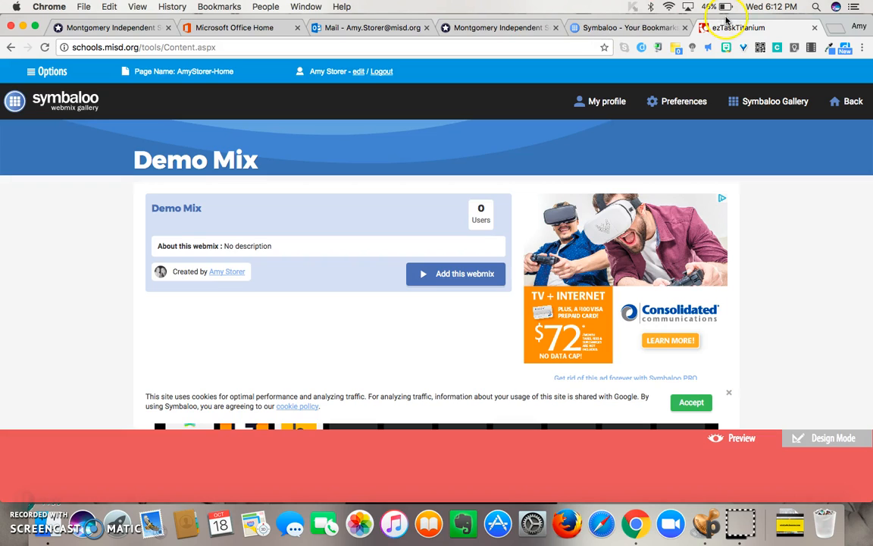
click(815, 29)
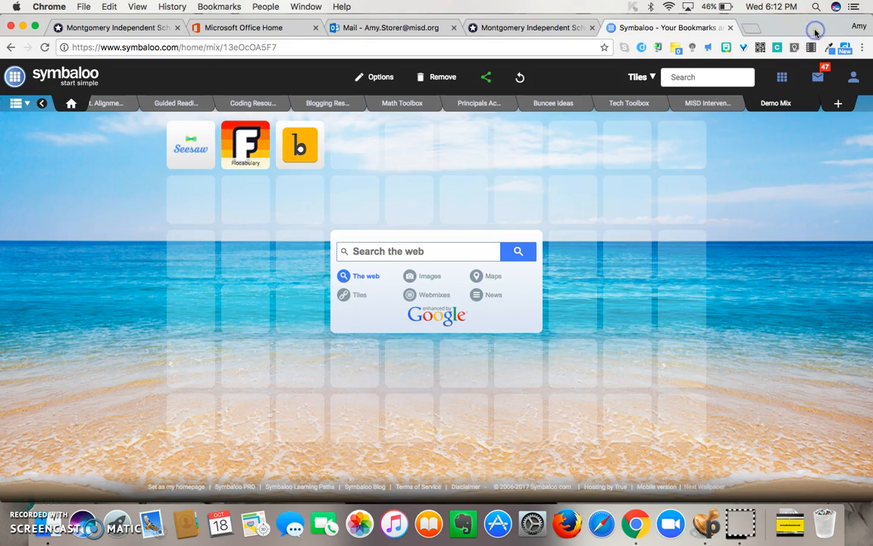